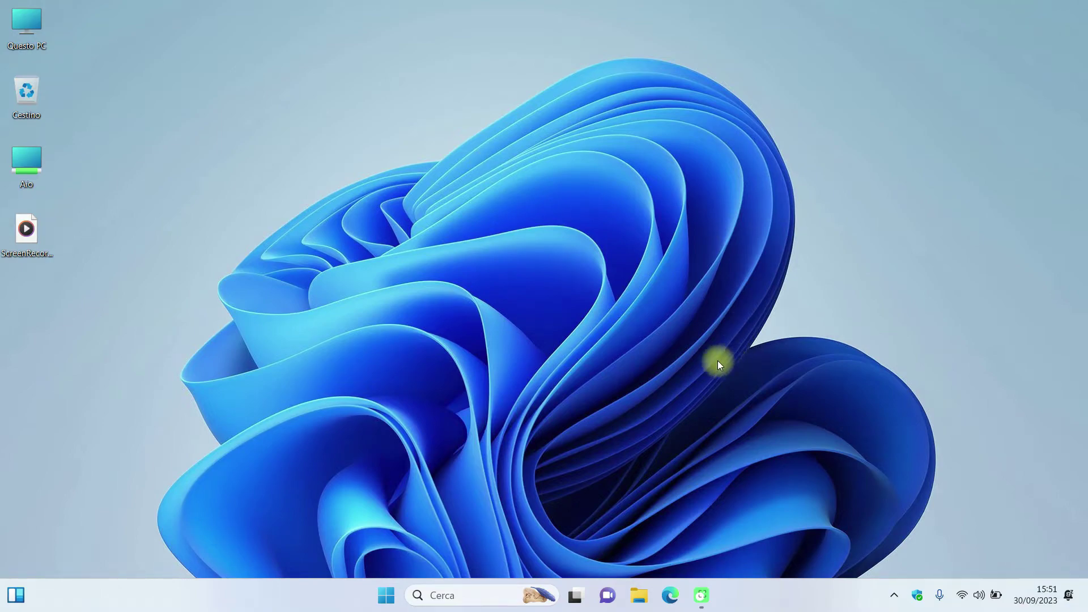
- Launch Microsoft Edge from the taskbar so the Google home page appears
click(671, 595)
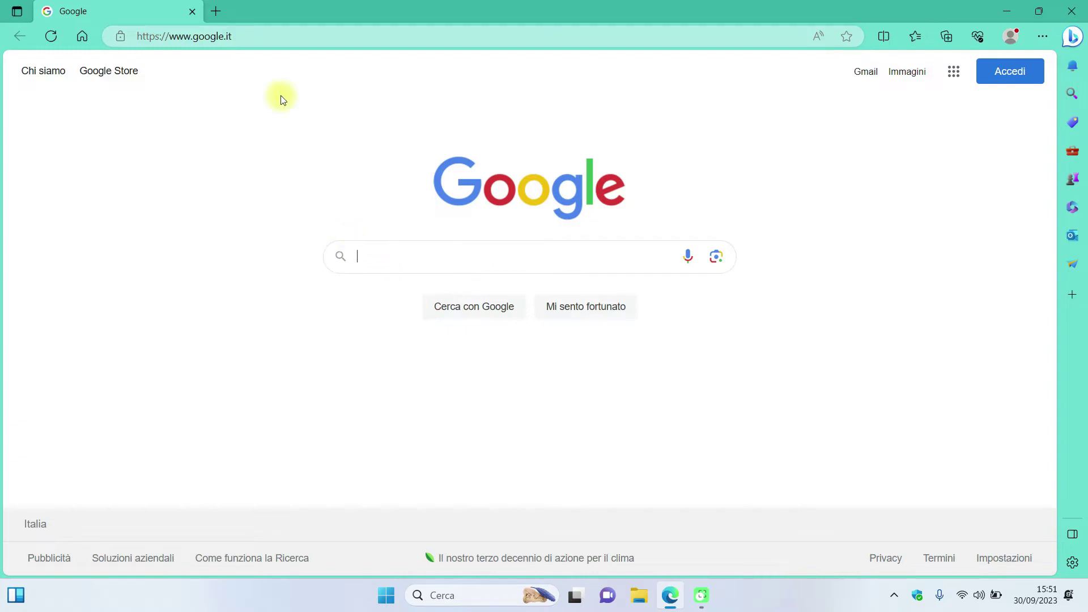
- Search 'keyfinder' and open the Magical Jelly Bean KeyFinder page
click(235, 36)
text(ke)
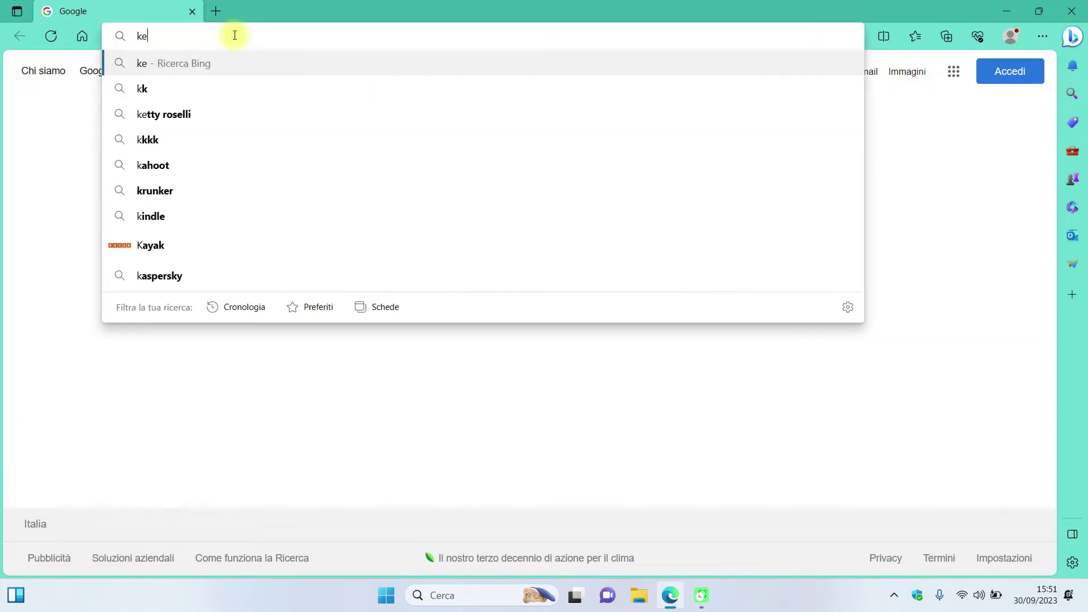
text(yf)
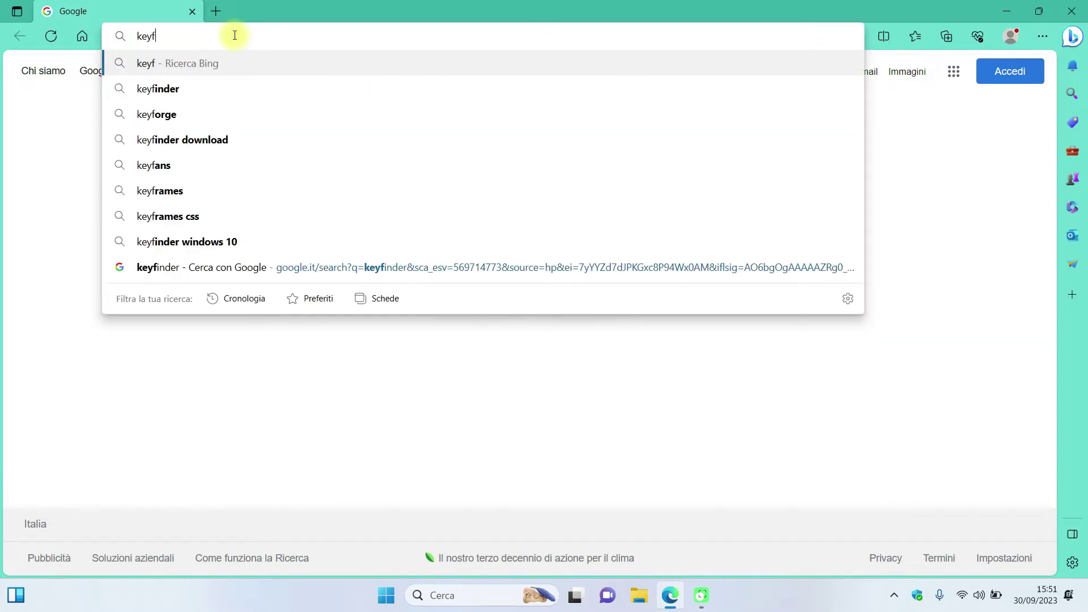
text(inder)
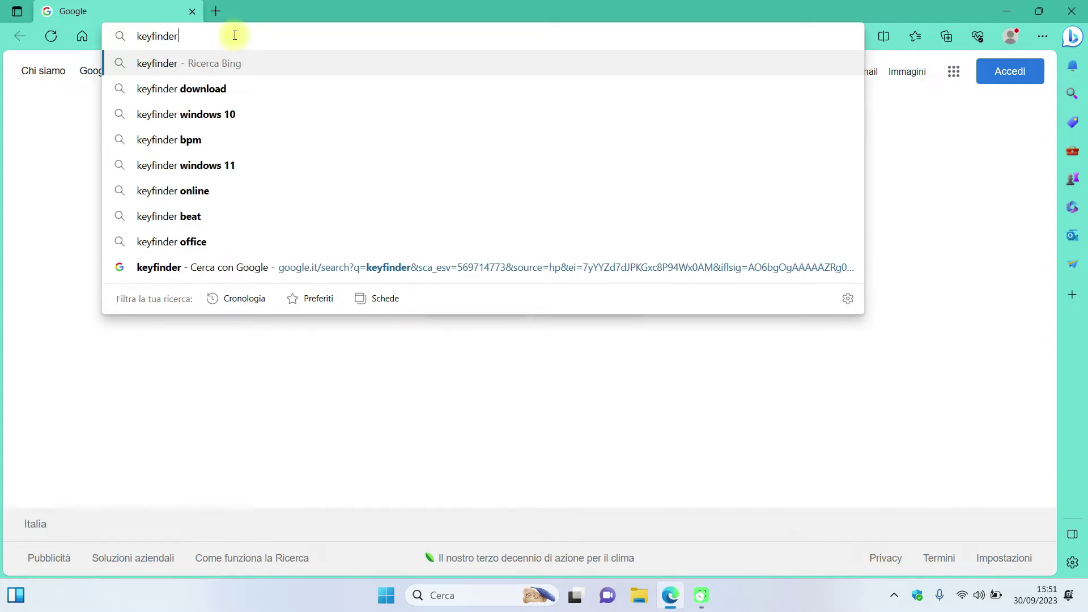
key(Return)
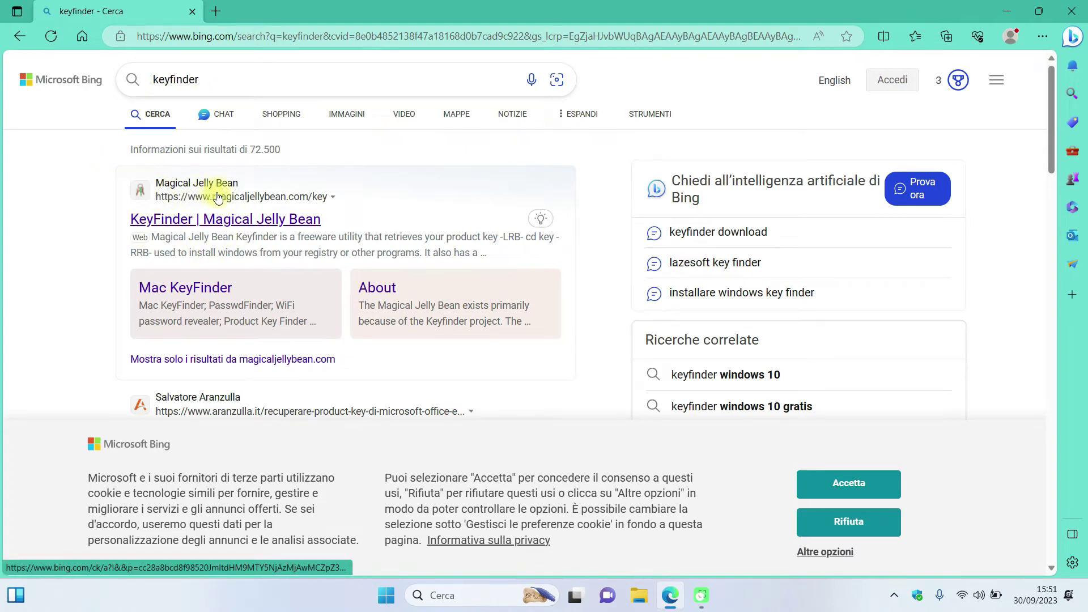
click(236, 218)
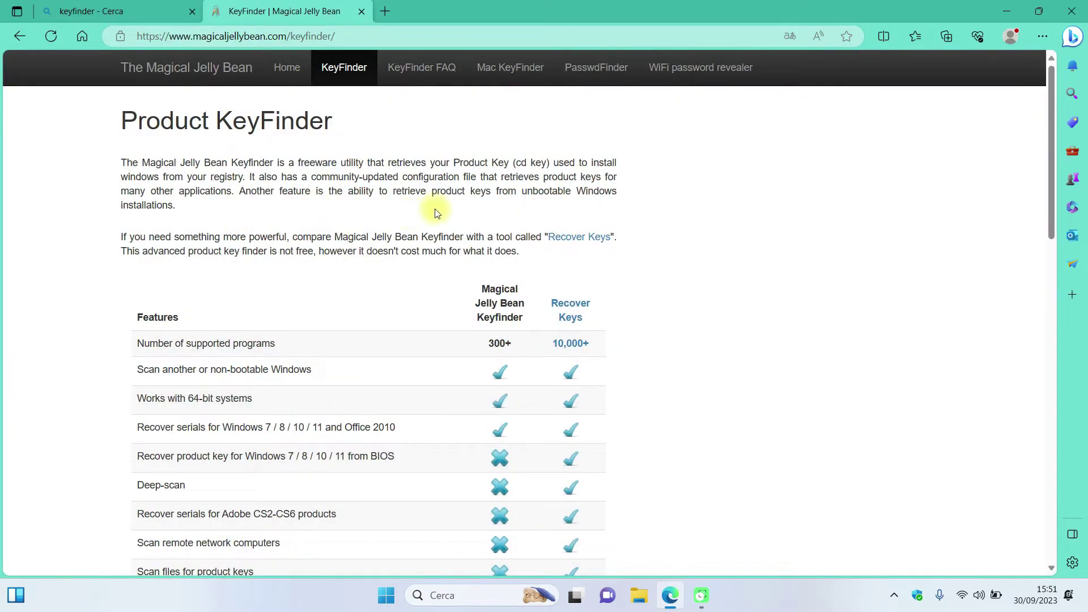
- Download the free keyfinder.zip and close Edge
scroll(437, 214, down, 5)
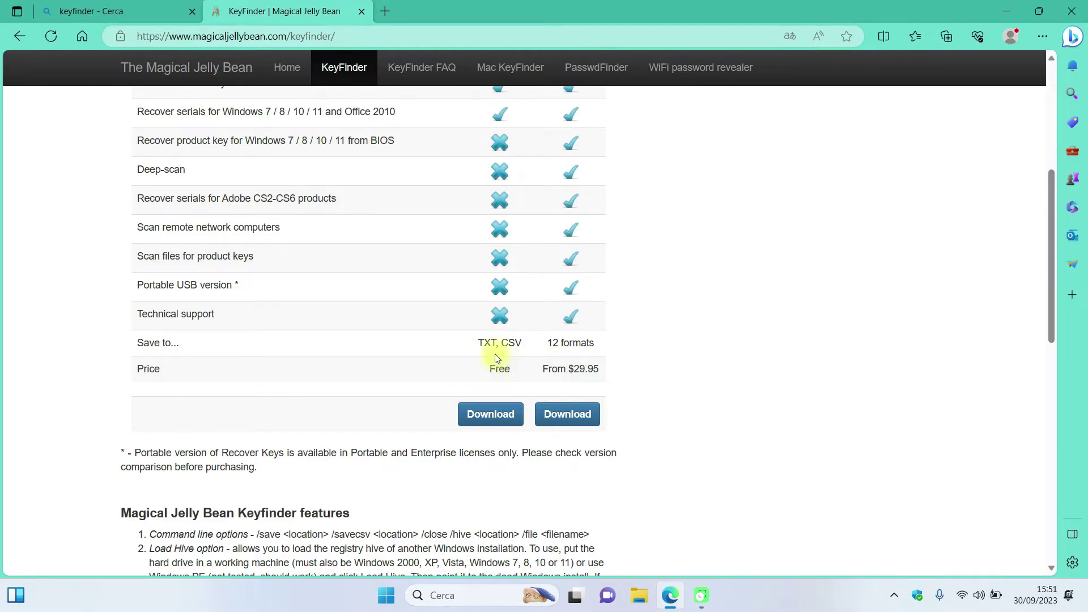
click(496, 415)
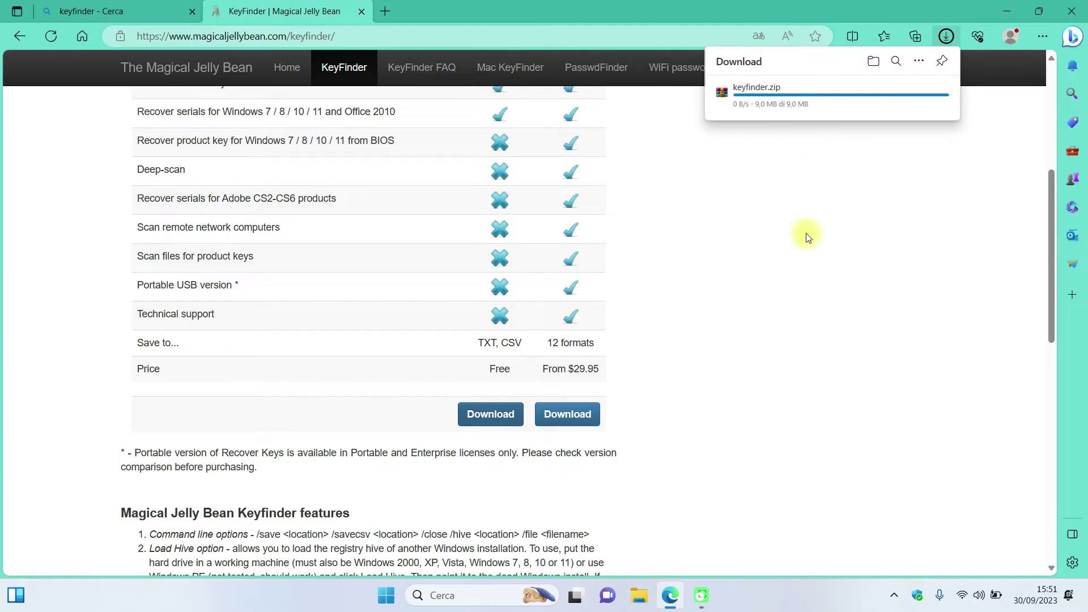
click(1064, 17)
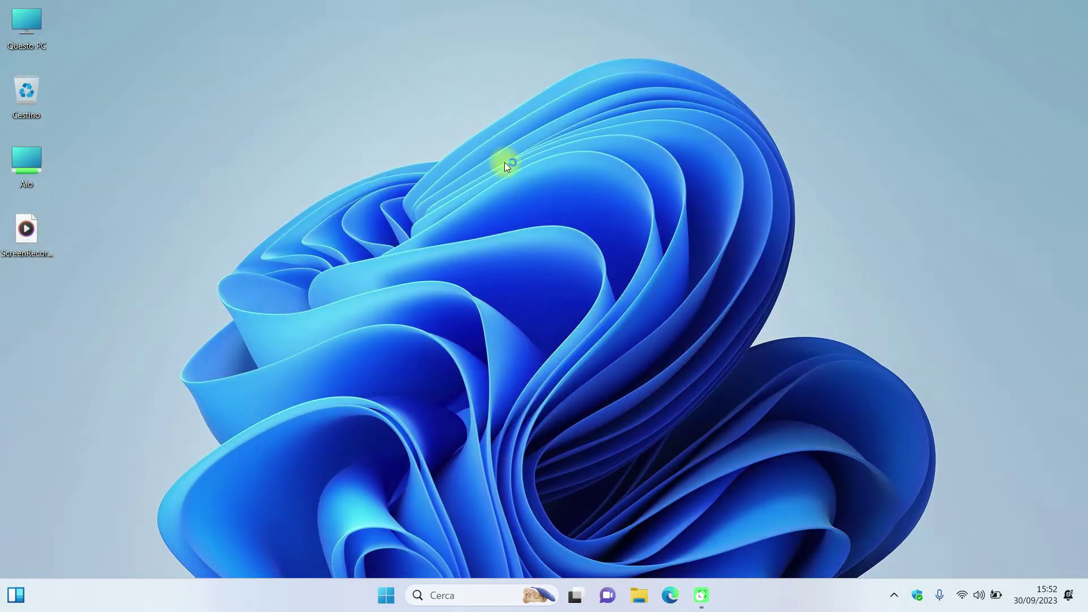
- Cut keyfinder.zip from the Download folder and paste it onto the desktop
click(640, 596)
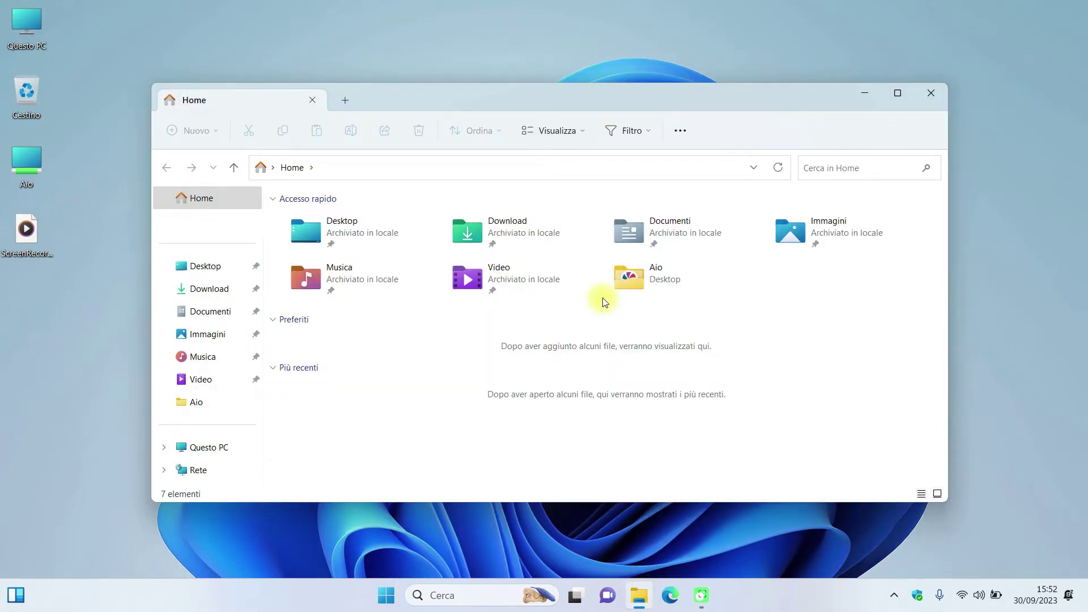
double_click(525, 235)
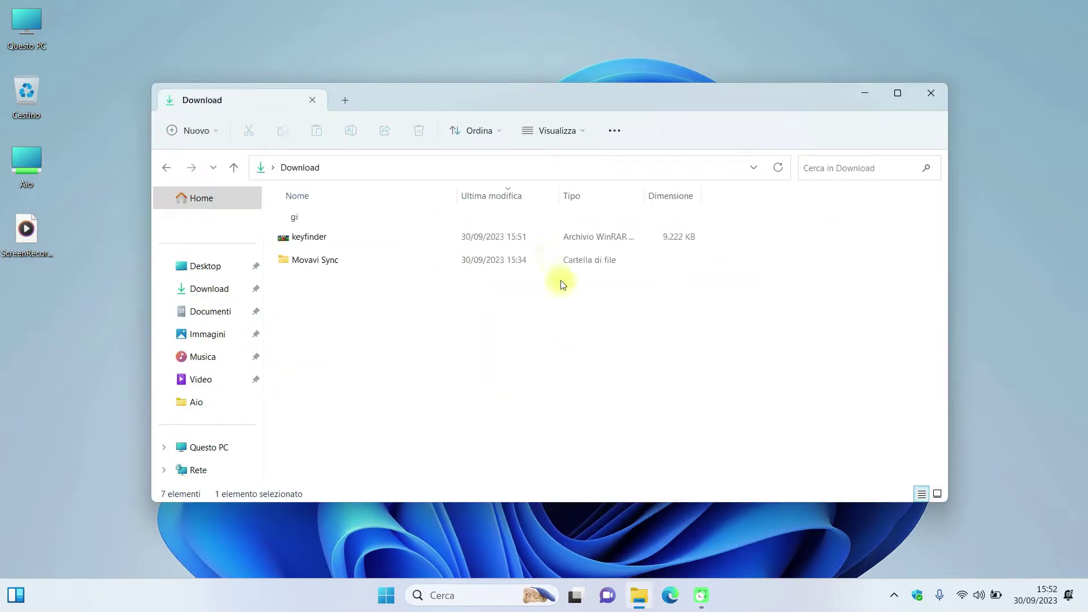
click(315, 239)
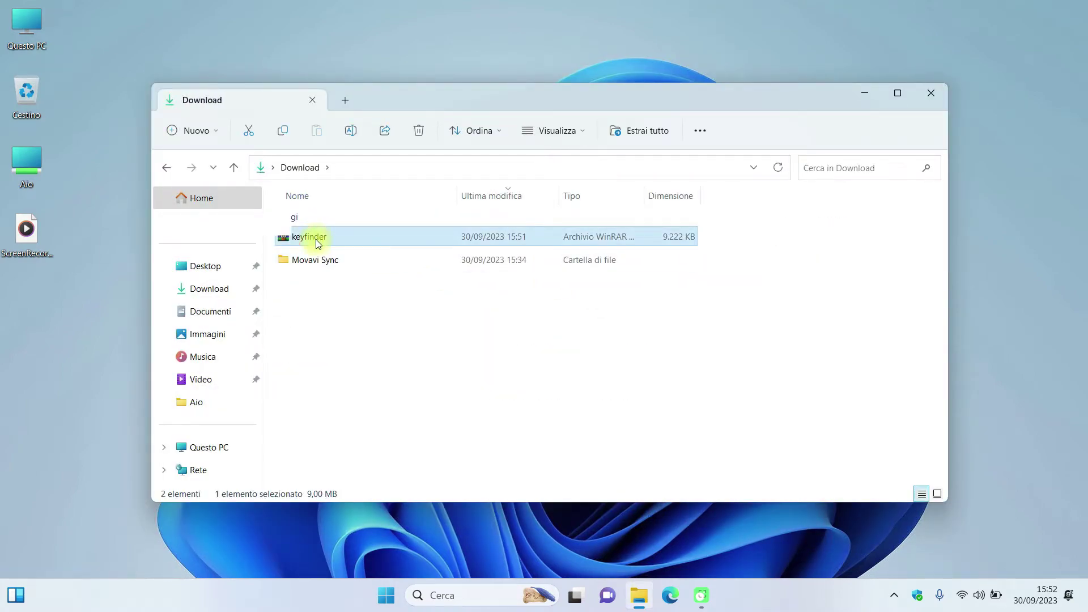
right_click(316, 241)
key(Escape)
right_click(377, 44)
click(396, 60)
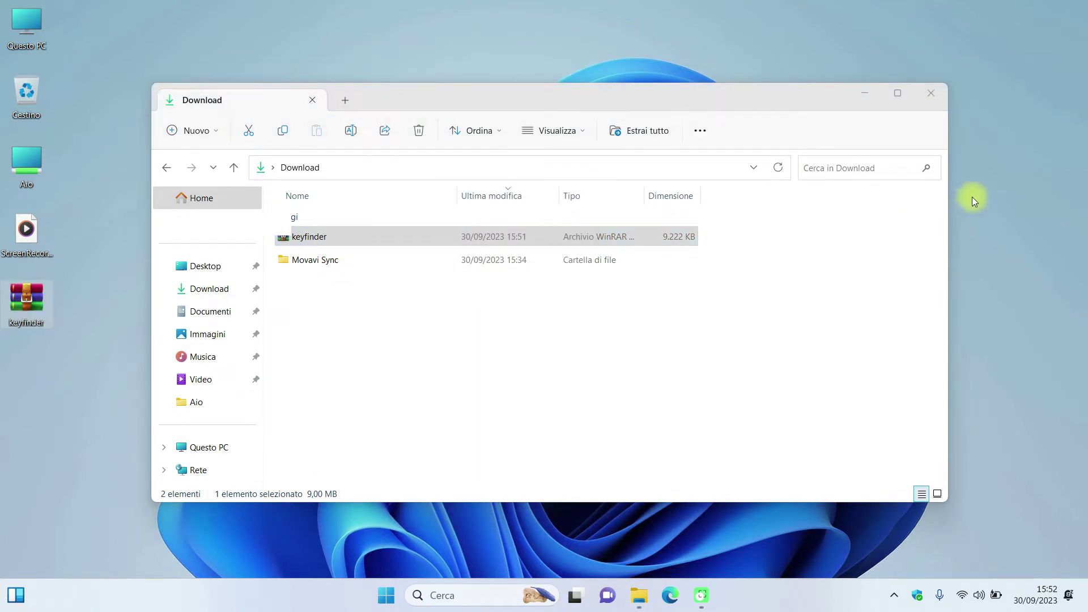
- Close File Explorer, move the keyfinder archive to the desktop centre and open it in WinRAR
click(931, 93)
drag(22, 295, 398, 157)
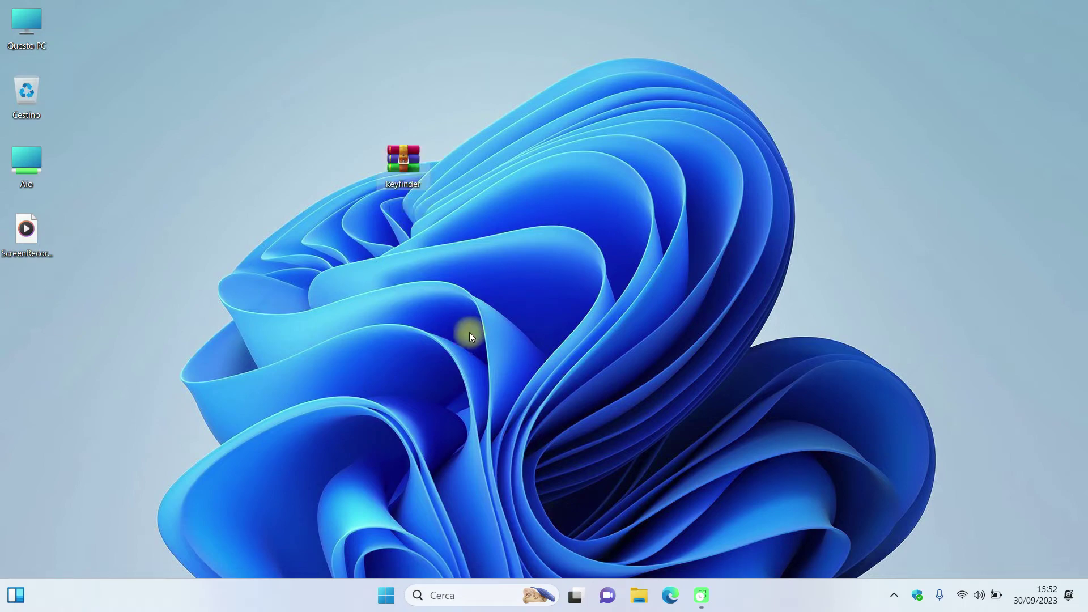
double_click(412, 157)
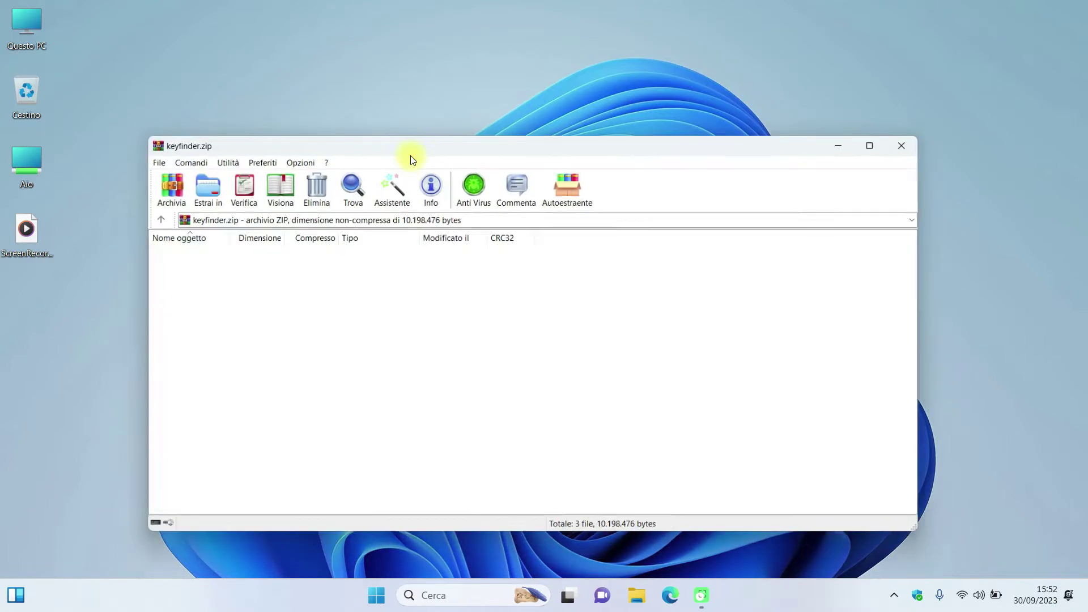
- Drag keyfinder.cfg, keyfinder.exe and the RecoverKeys installer to the desktop, close WinRAR and remove the archive
drag(195, 321, 193, 83)
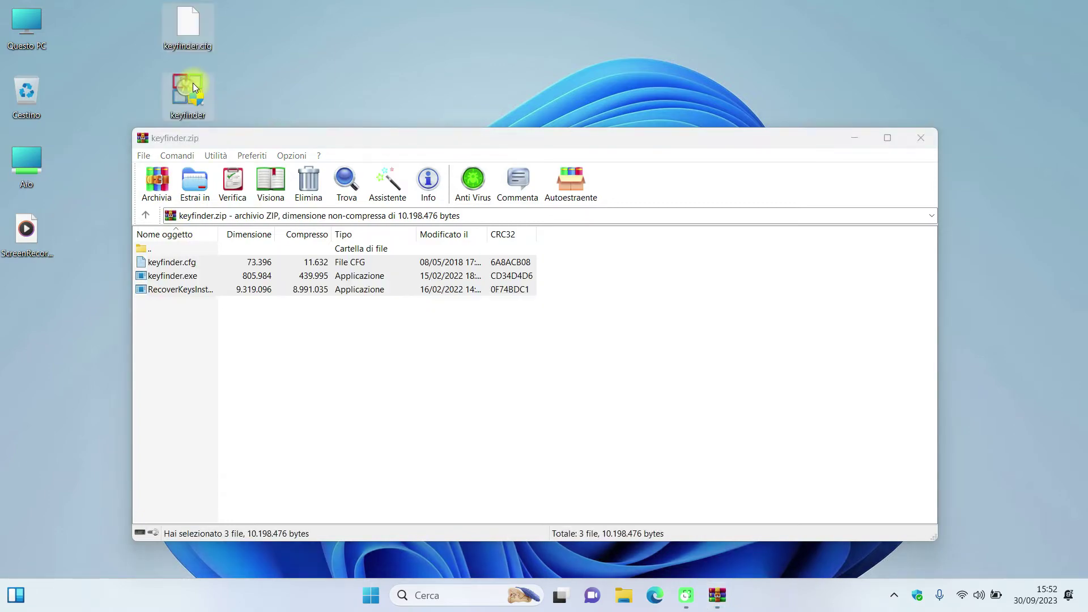
click(936, 141)
drag(401, 152, 29, 80)
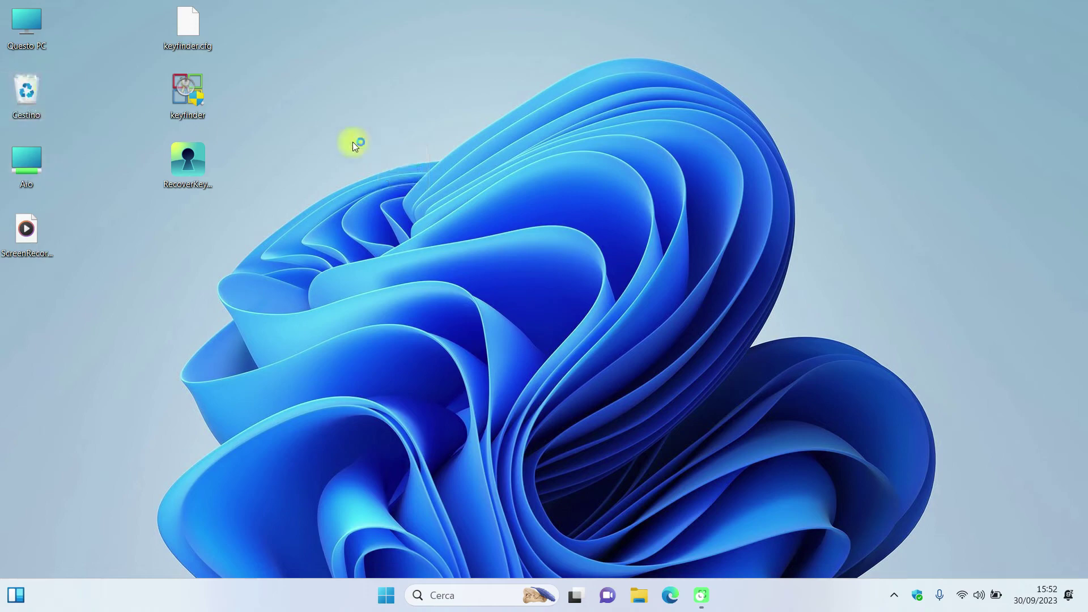
- Run Keyfinder as administrator to reveal the Windows 10 Home product key
click(179, 104)
mouse_move(203, 103)
double_click(192, 98)
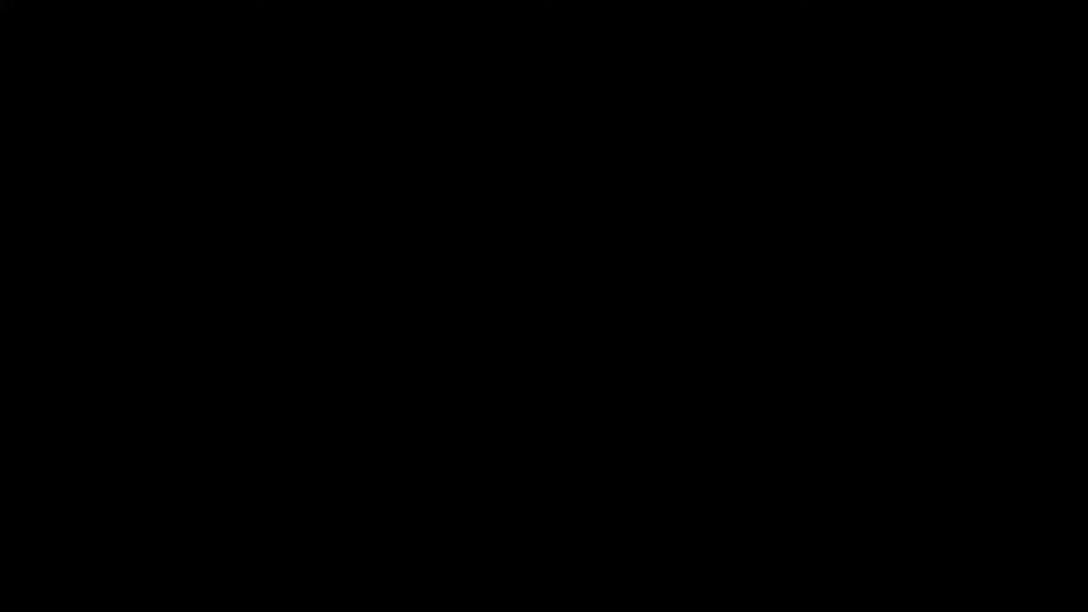
click(464, 422)
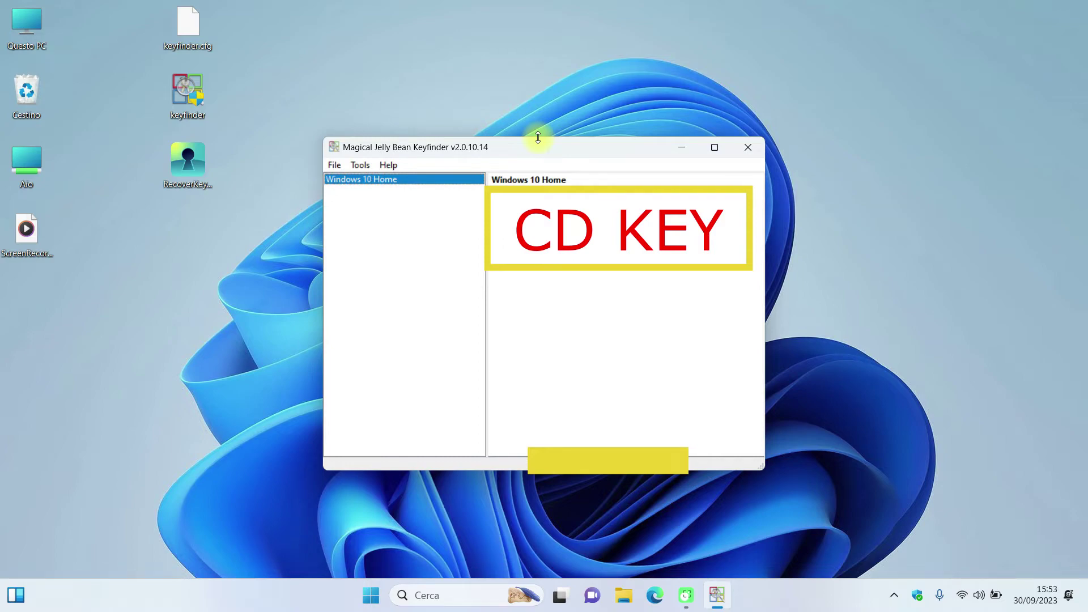
- Close Keyfinder after reading the CD Key
click(334, 164)
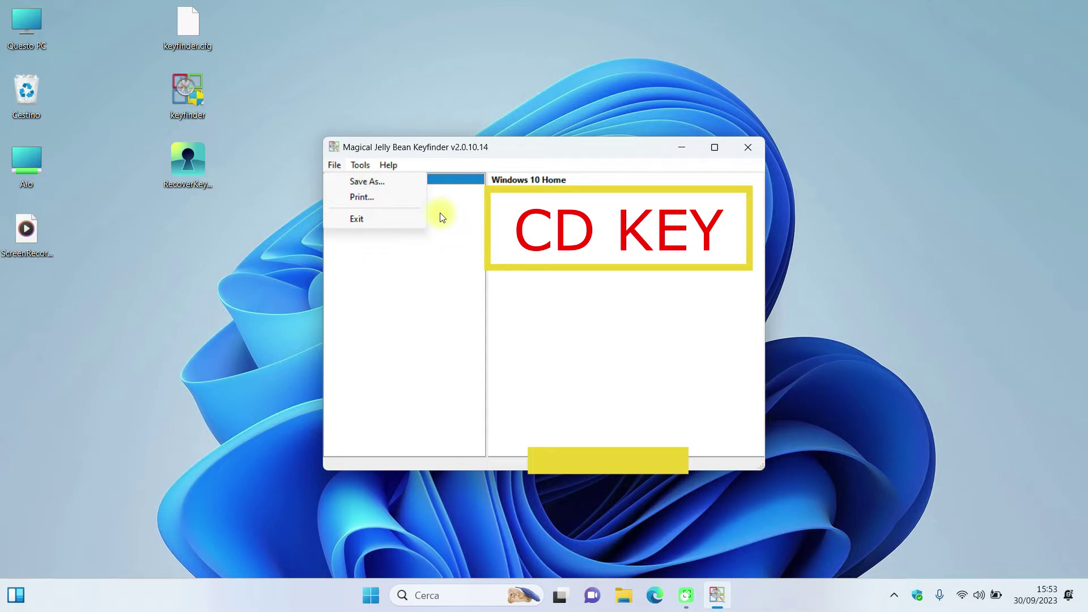
click(745, 151)
click(745, 152)
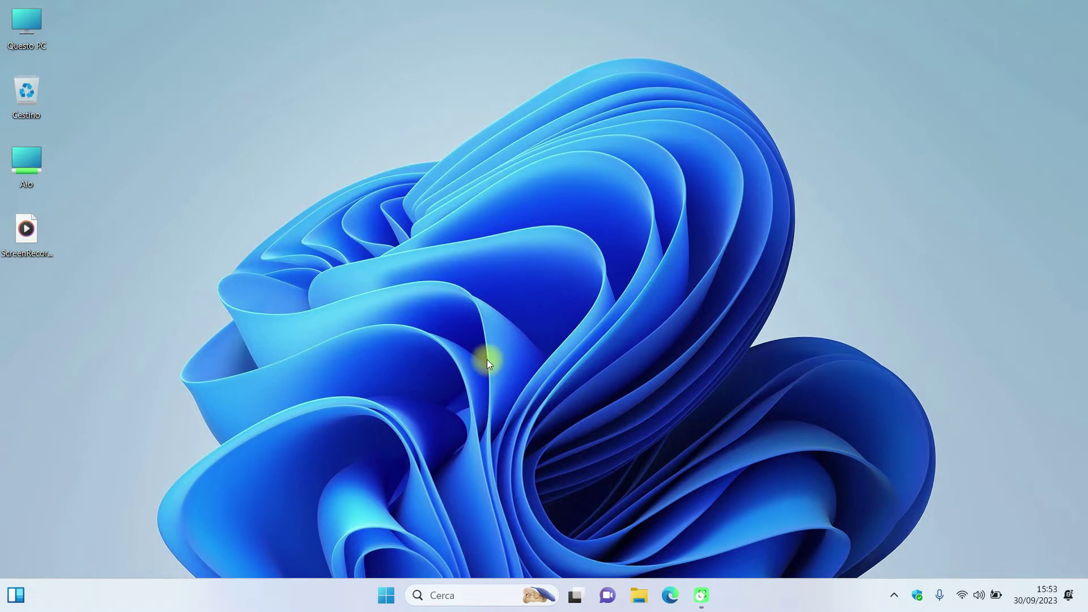
click(387, 597)
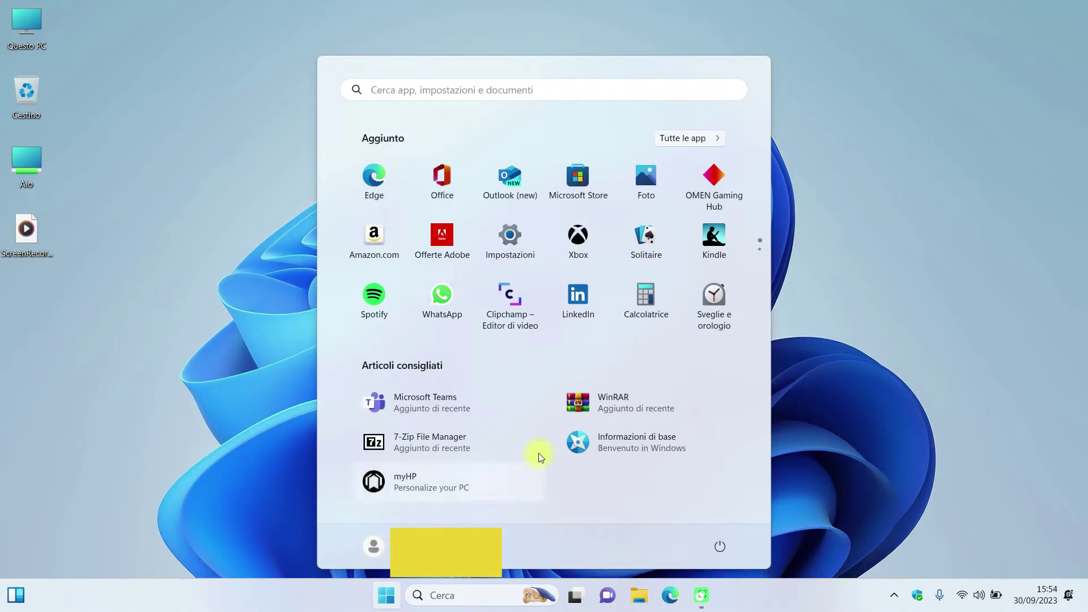
- Open Impostazioni from Start and go to Account > Le tue info
click(513, 234)
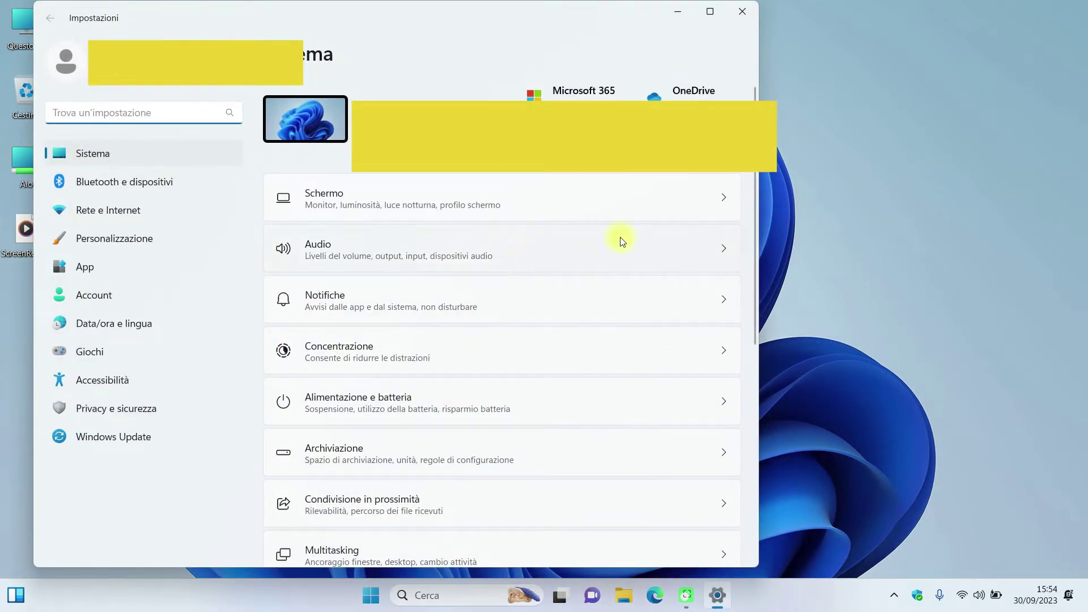
drag(440, 24, 554, 36)
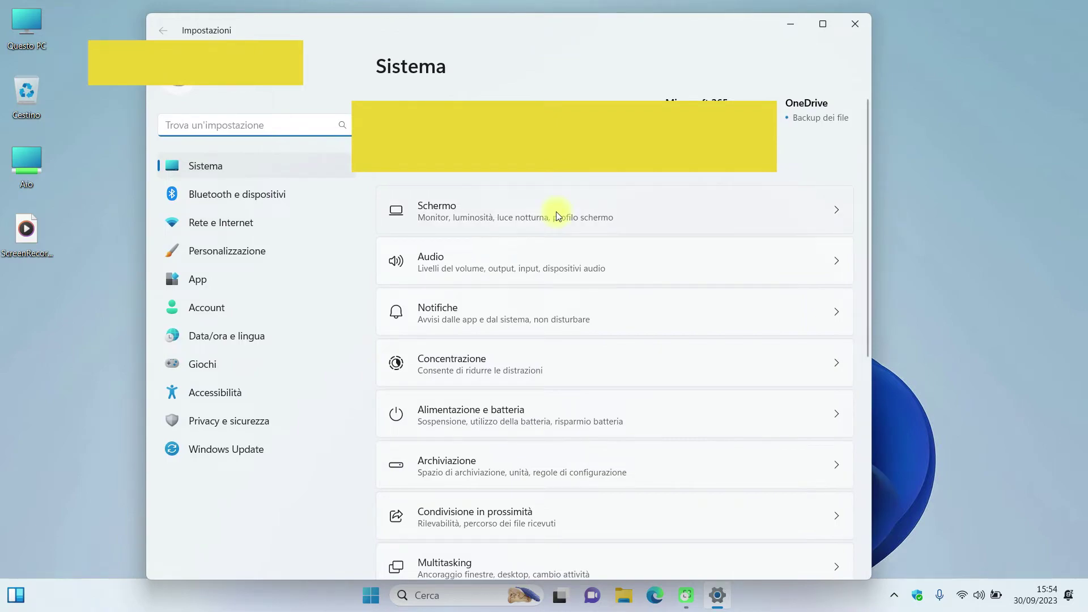
click(208, 313)
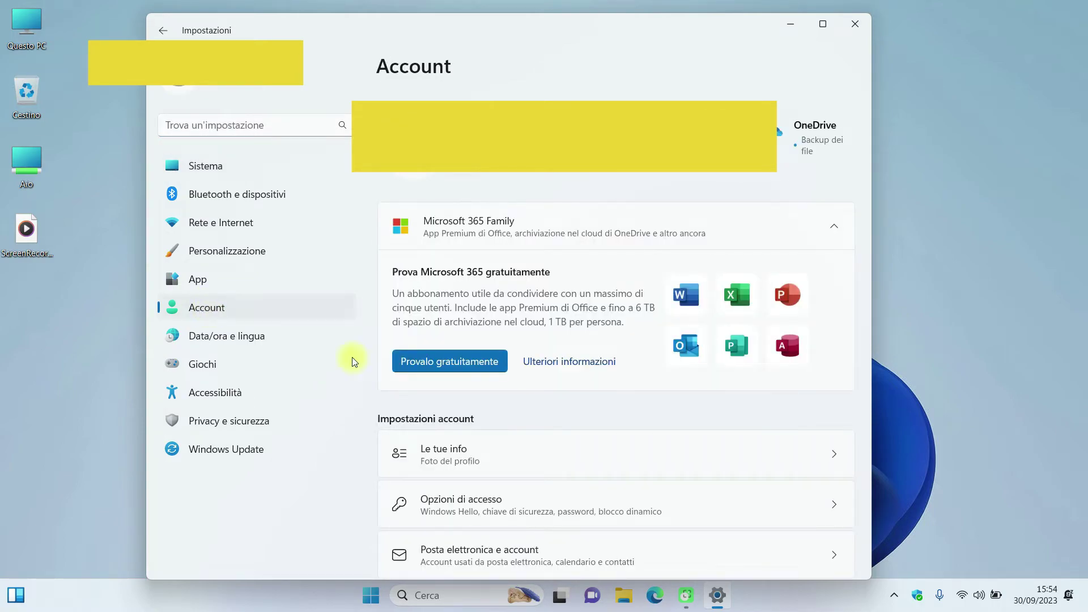
click(468, 453)
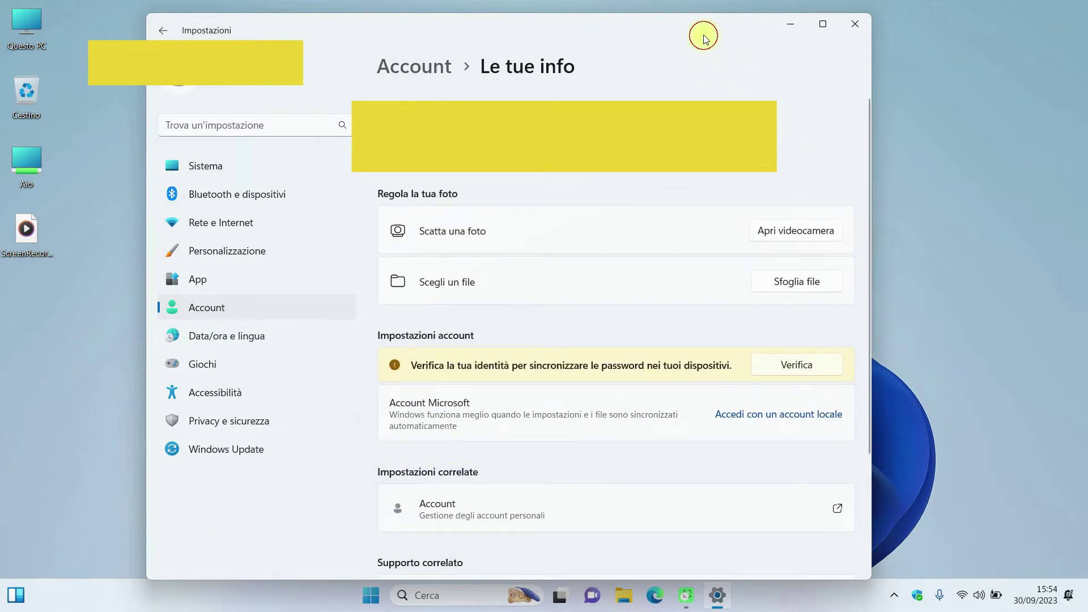
drag(702, 34, 702, 26)
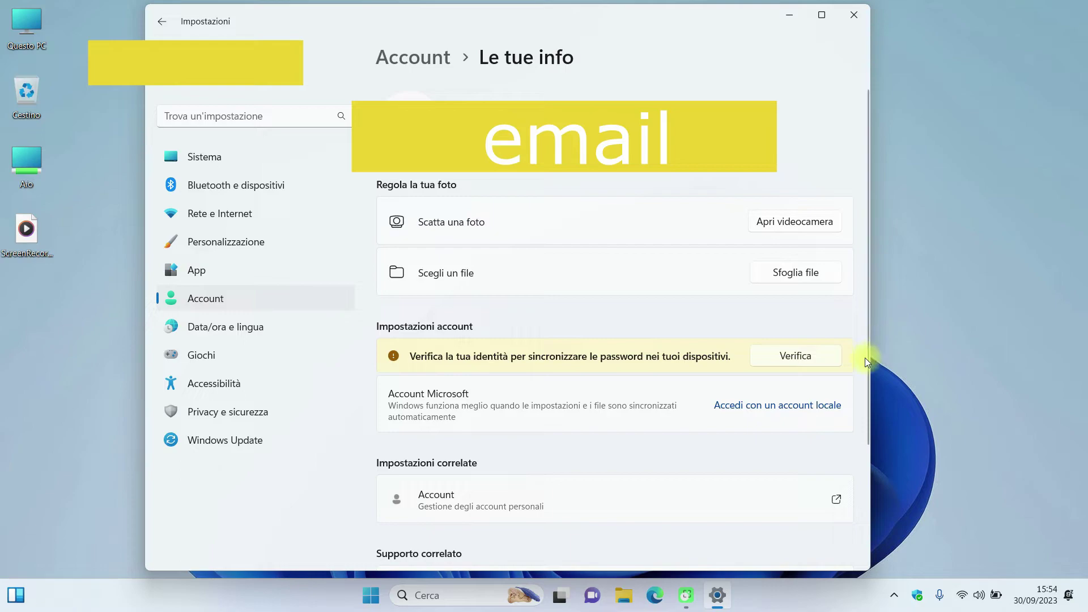
- Start switching to a local account, skip the recovery key backup and verify identity with the PIN
click(799, 412)
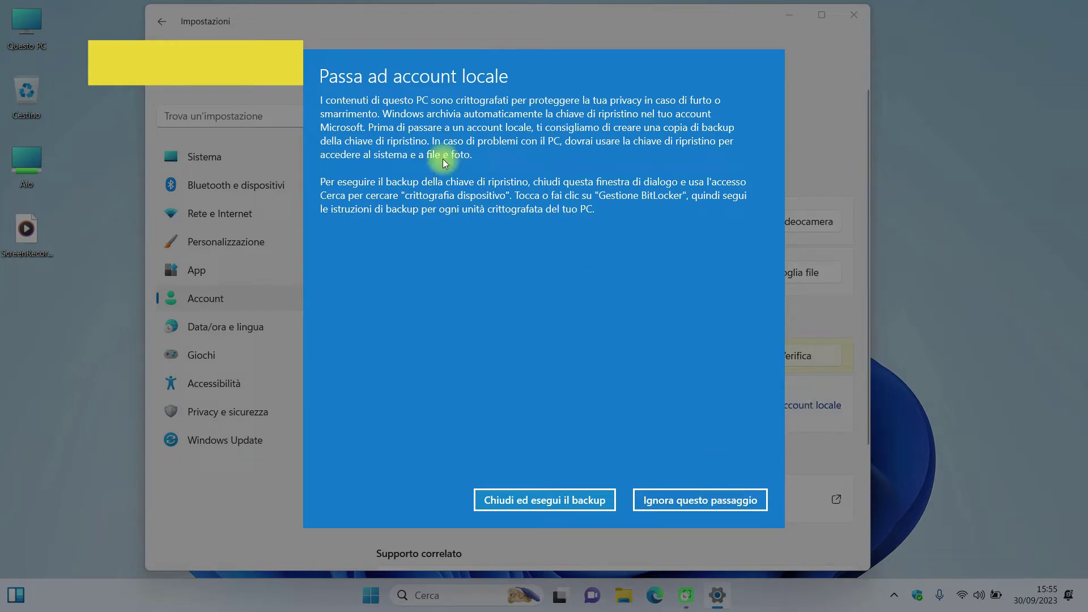
click(652, 500)
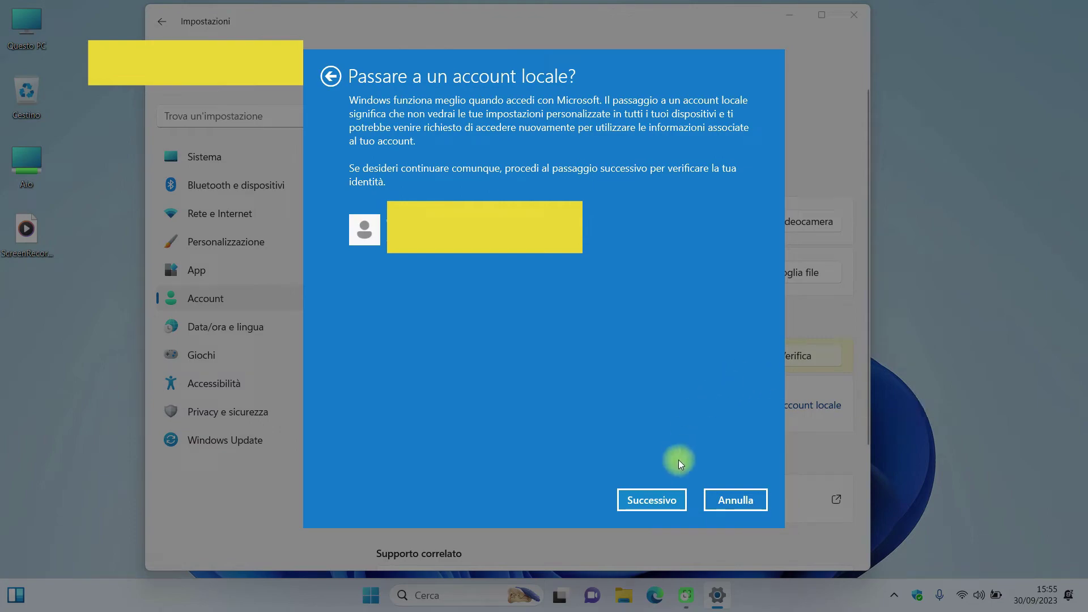
click(671, 502)
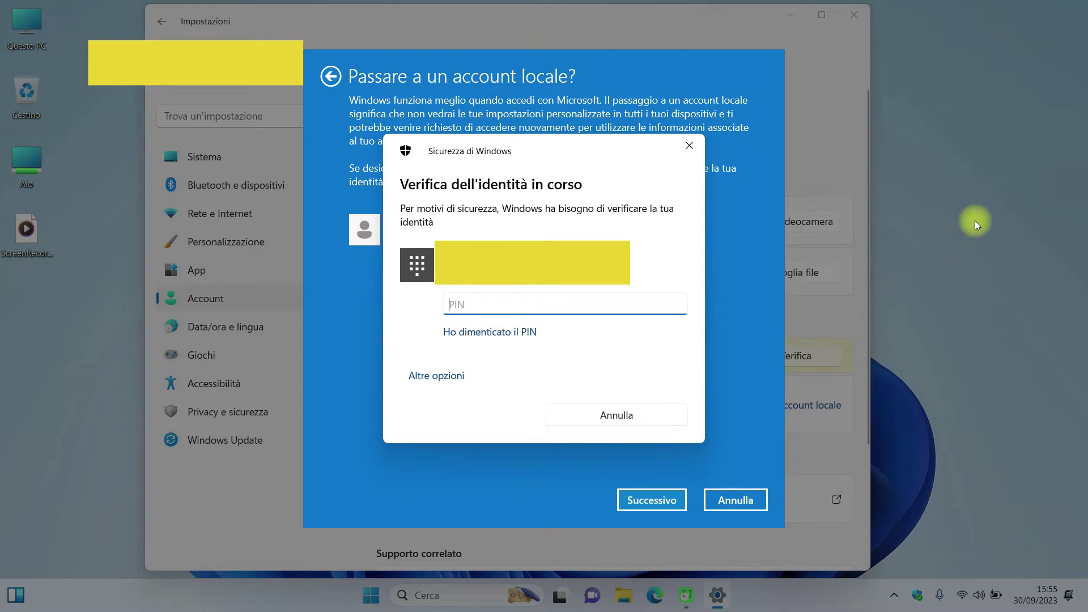
text(***)
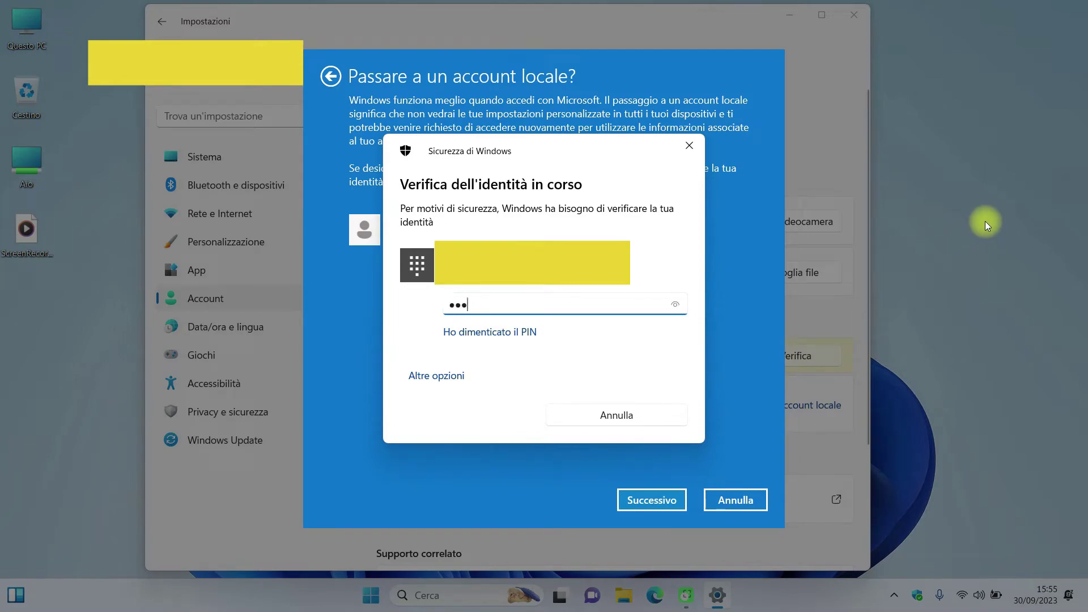
text(***)
key(Return)
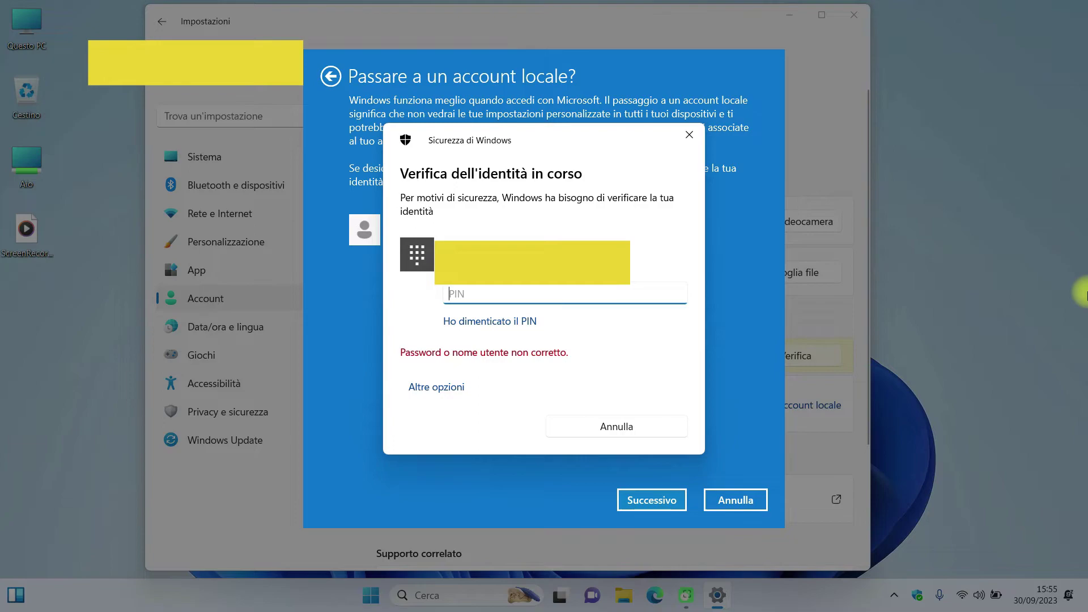
- Enter the local account details, submit them with Successivo, and choose Disconnetti e chiudi
text(123)
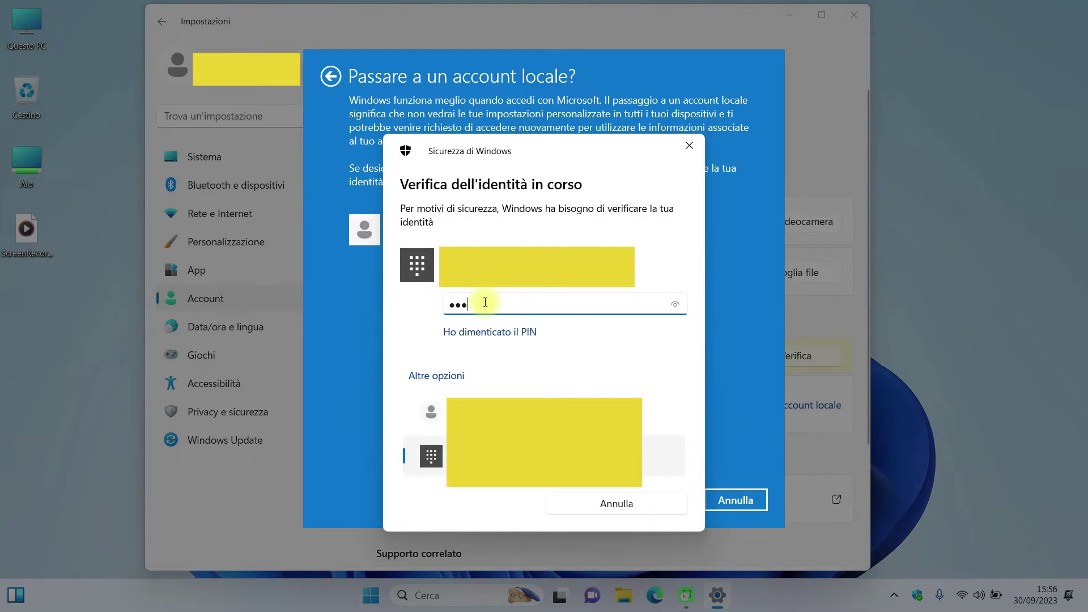
text(456)
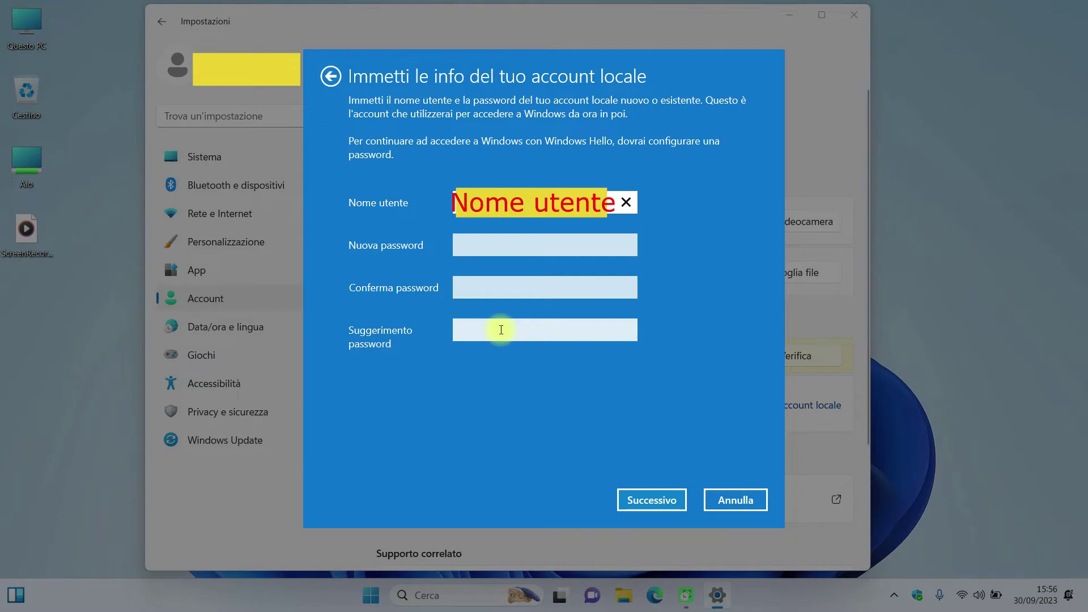
click(658, 500)
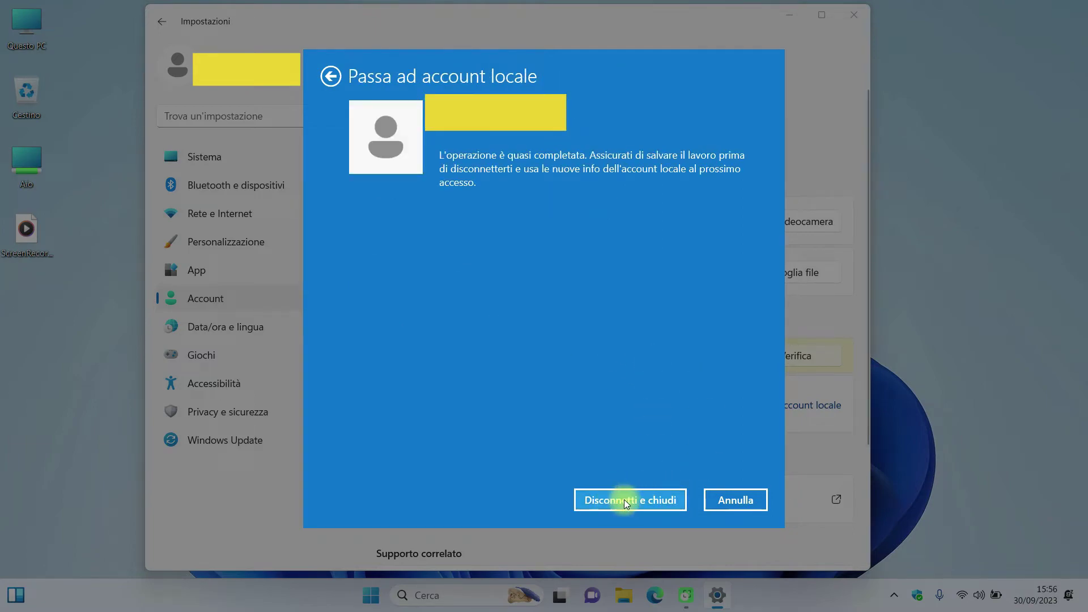
click(642, 505)
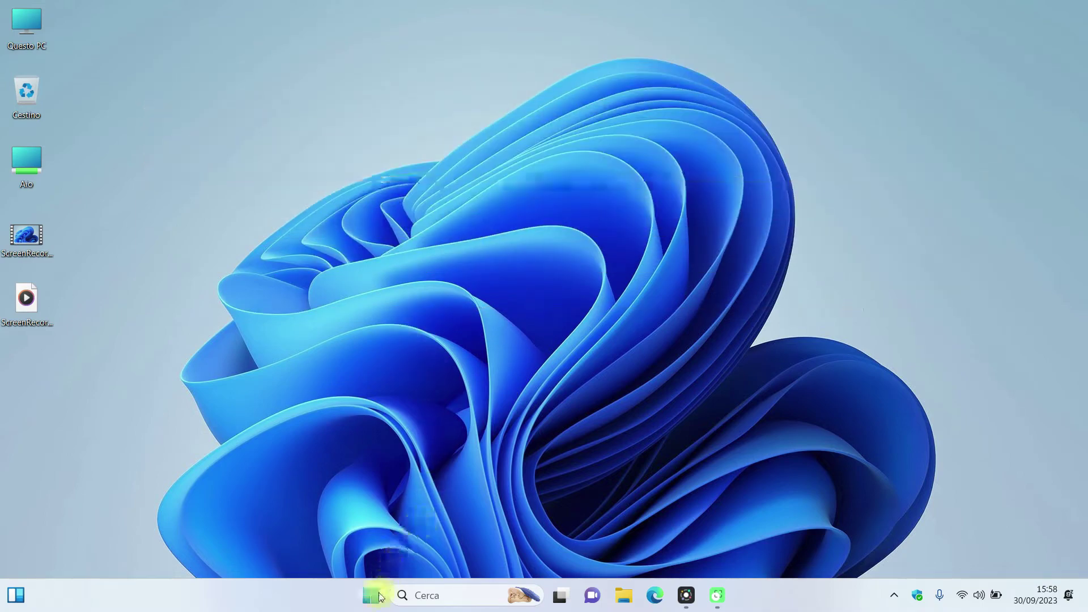
- In Personalizzazione > Start, turn off 'Mostra le app aggiunte di recente' and 'Mostra elementi aperti di recente'
click(371, 595)
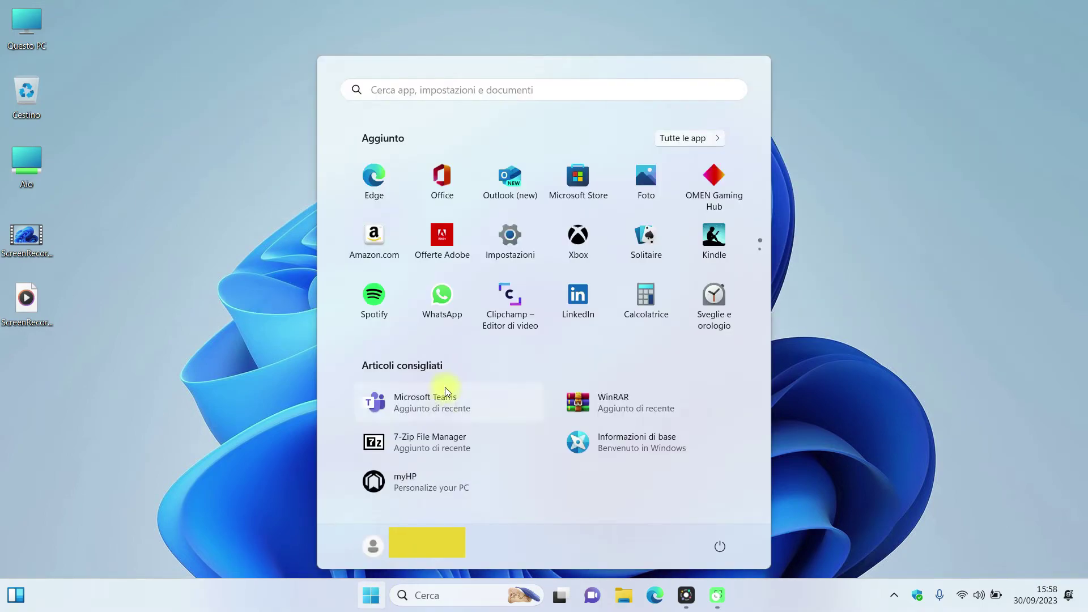
click(509, 244)
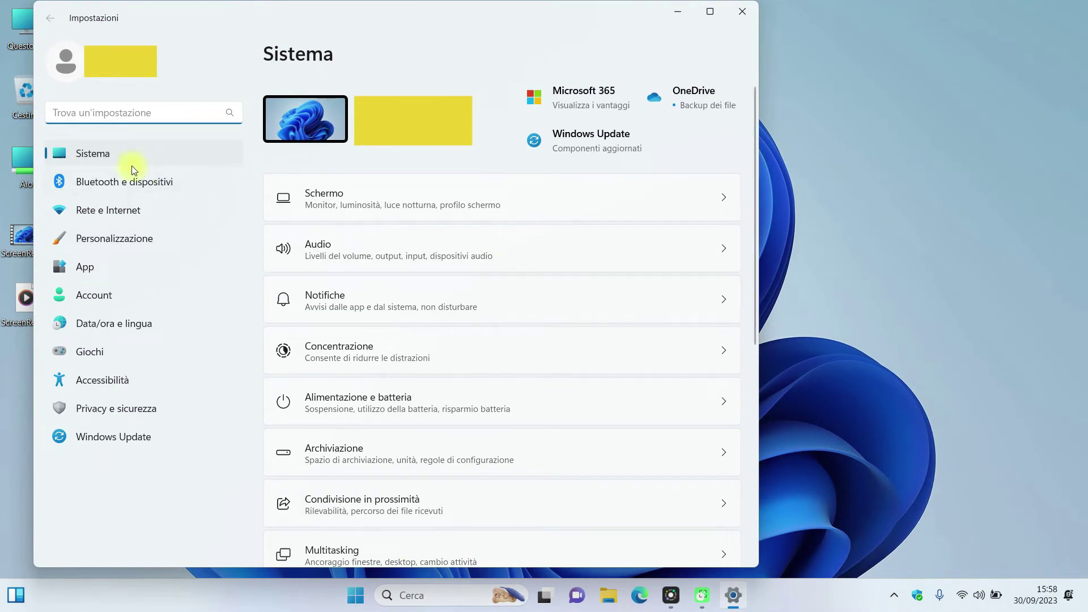
click(110, 244)
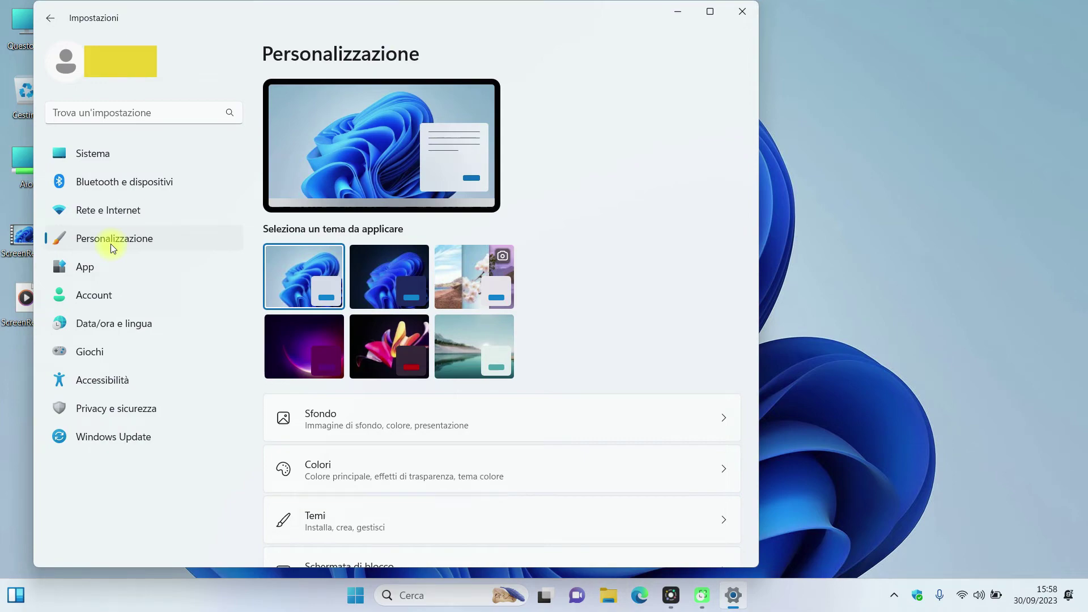
scroll(525, 464, down, 3)
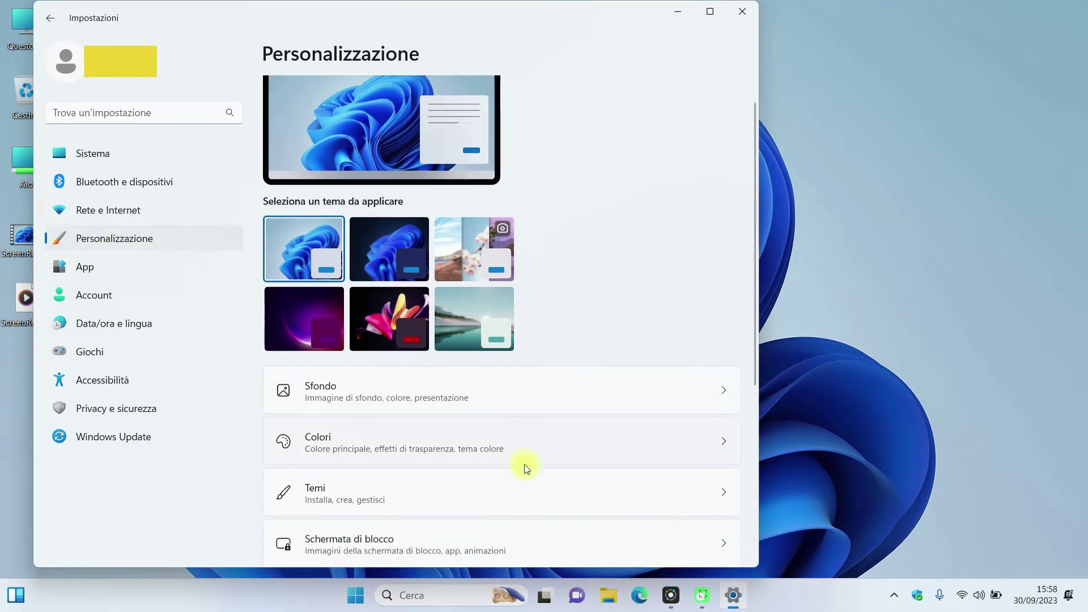
click(327, 447)
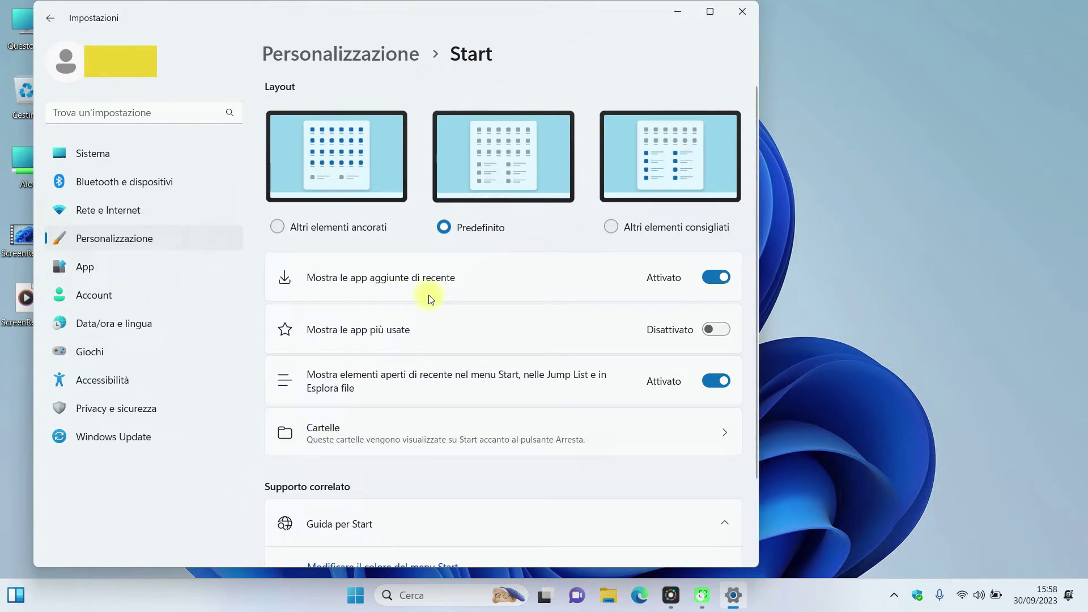
click(714, 281)
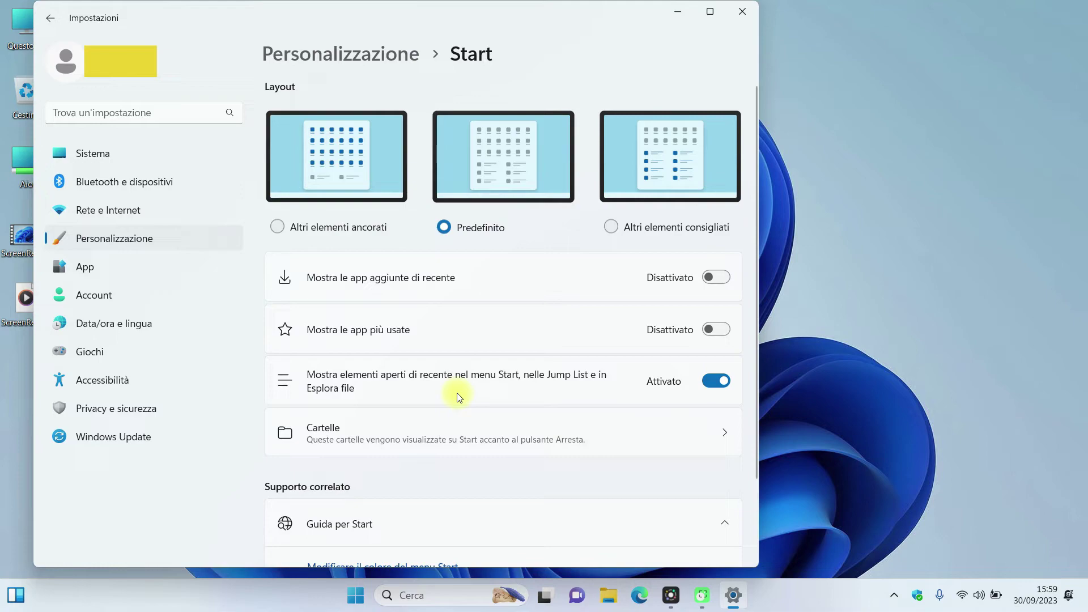
click(710, 383)
scroll(679, 384, down, 2)
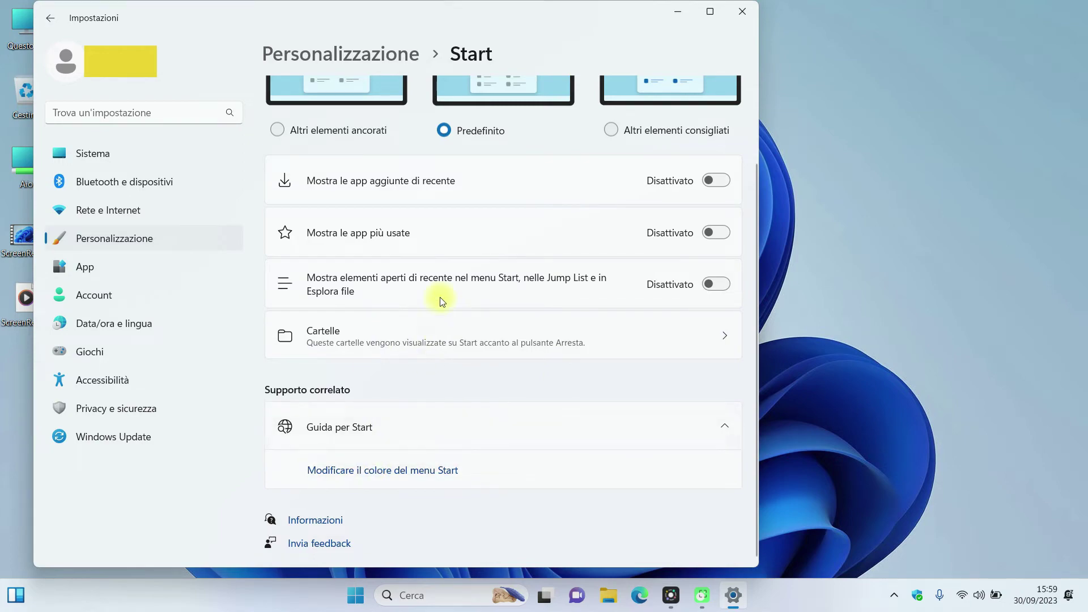
drag(591, 10, 686, 26)
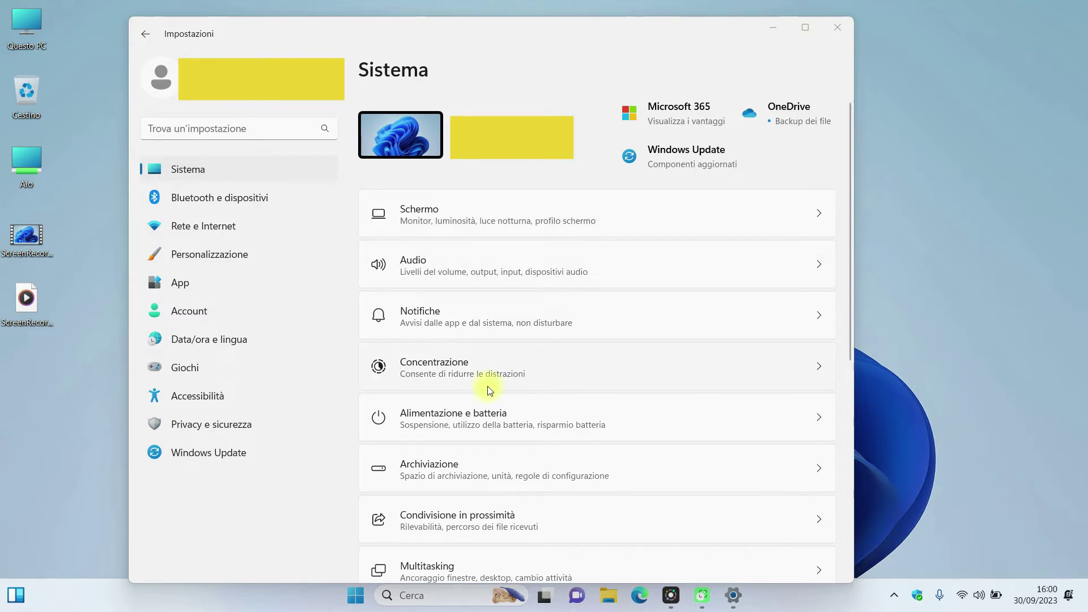
click(424, 598)
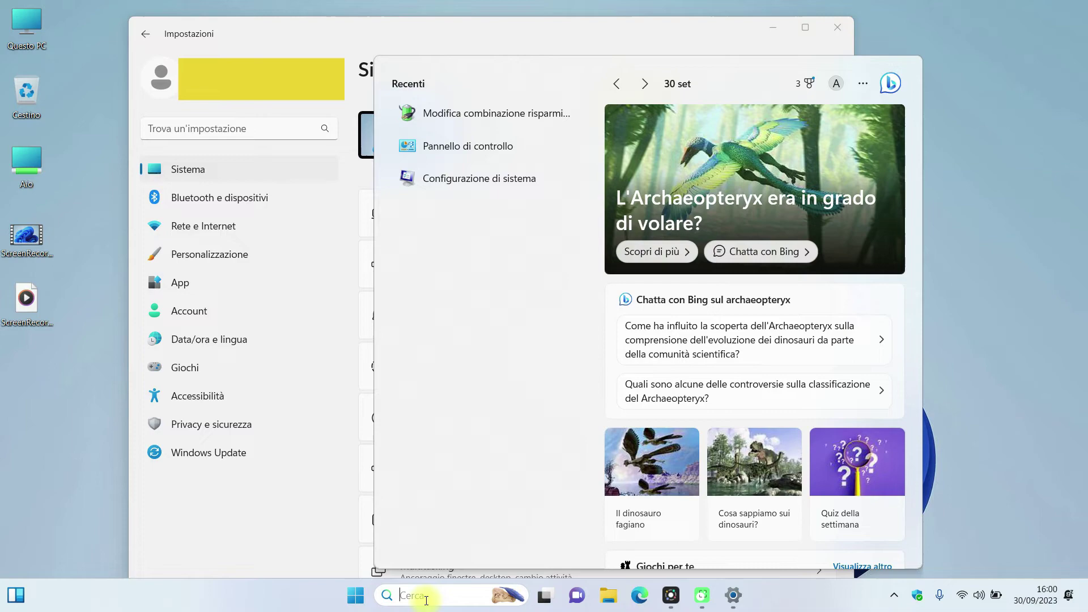
text(ri)
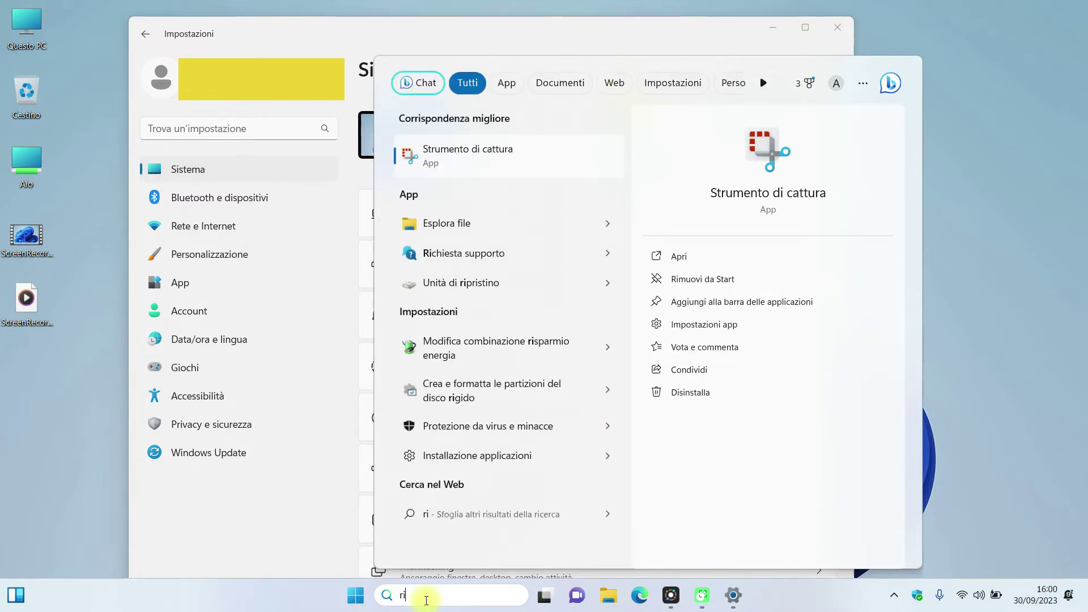
text(sp)
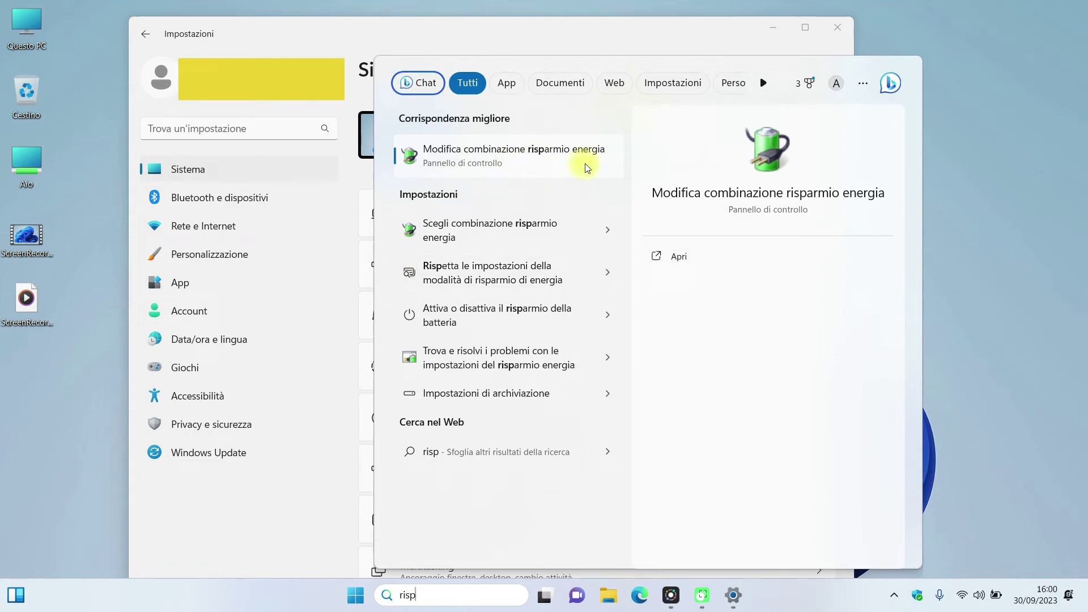
click(515, 153)
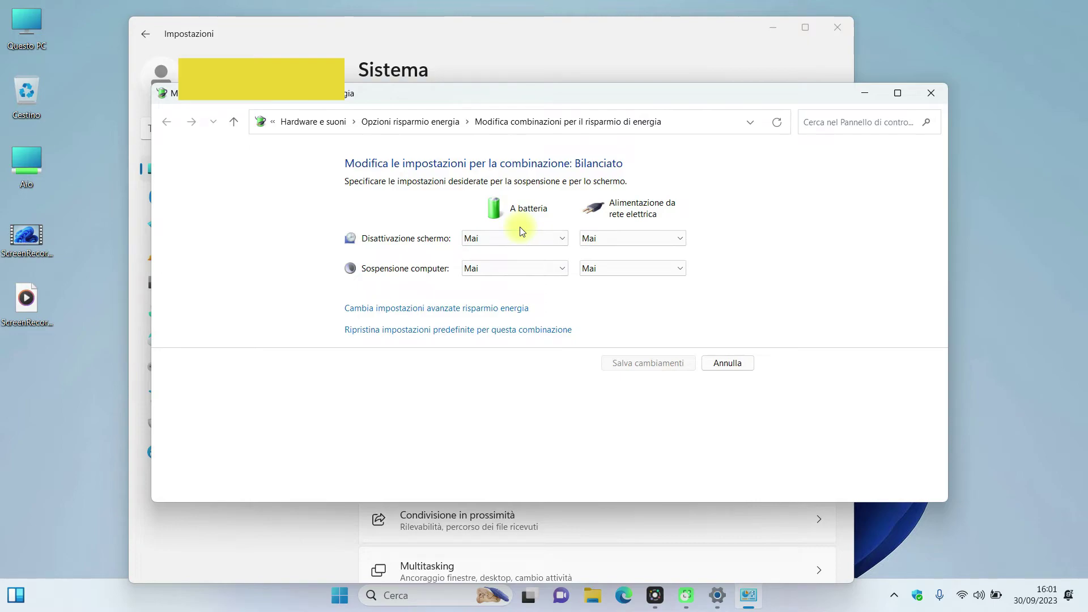
click(503, 243)
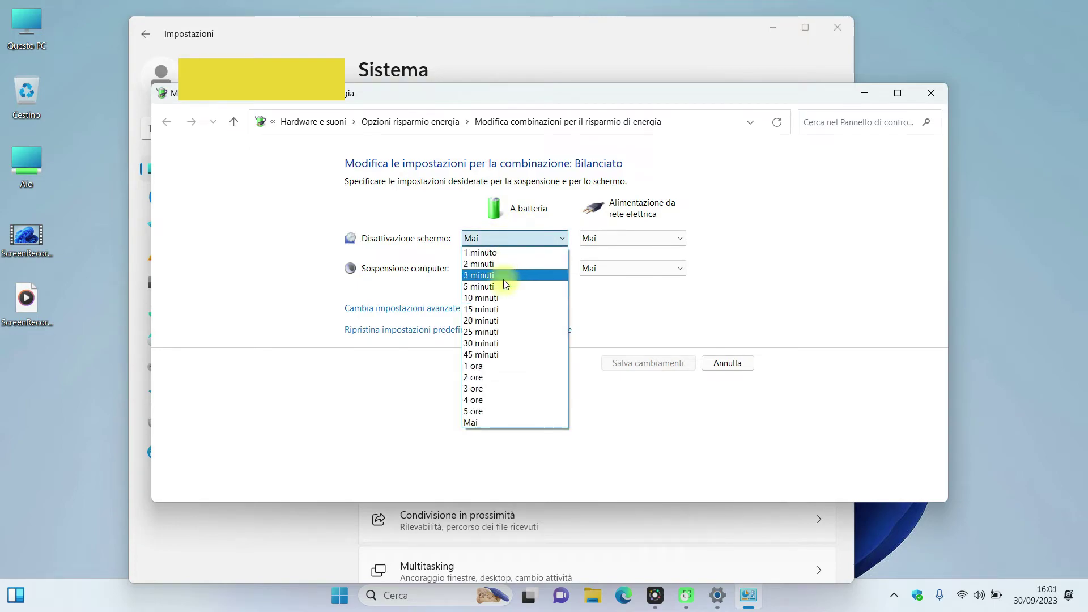
click(492, 237)
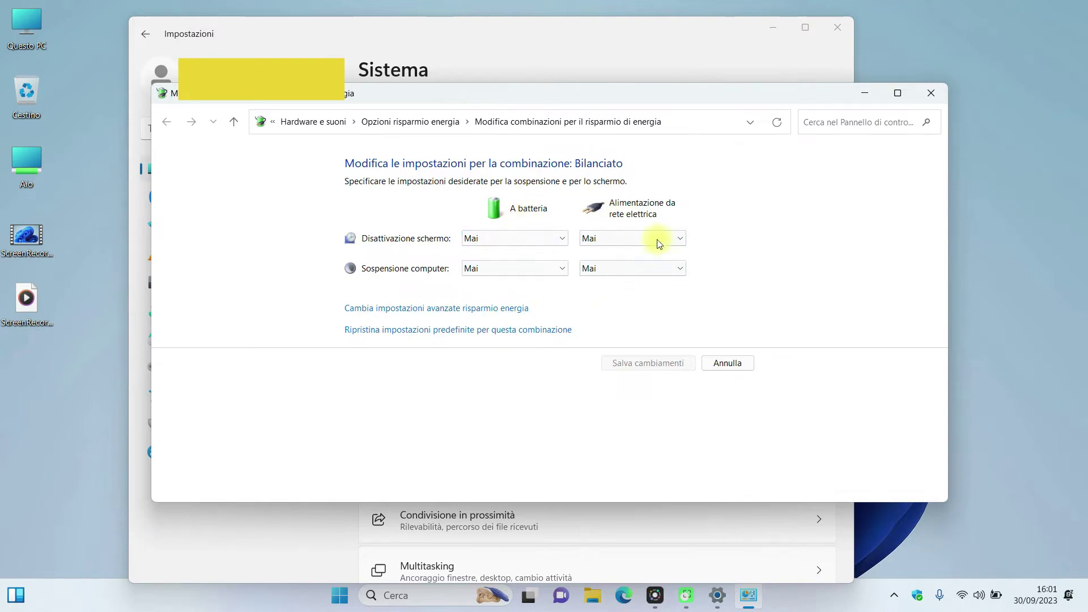
click(932, 94)
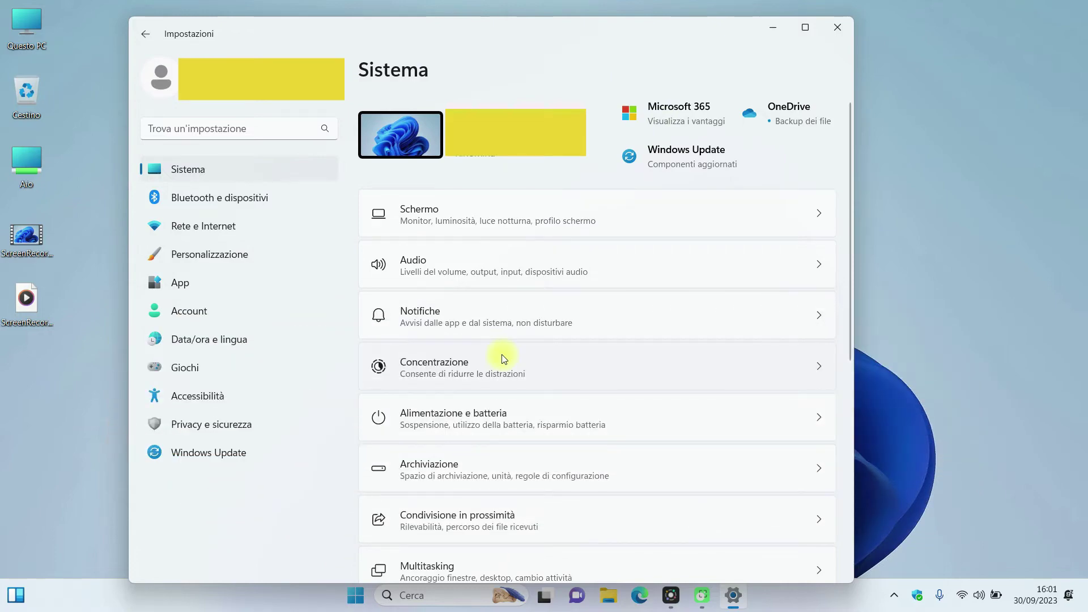
- Go to the Personalizzazione > Temi page
click(210, 259)
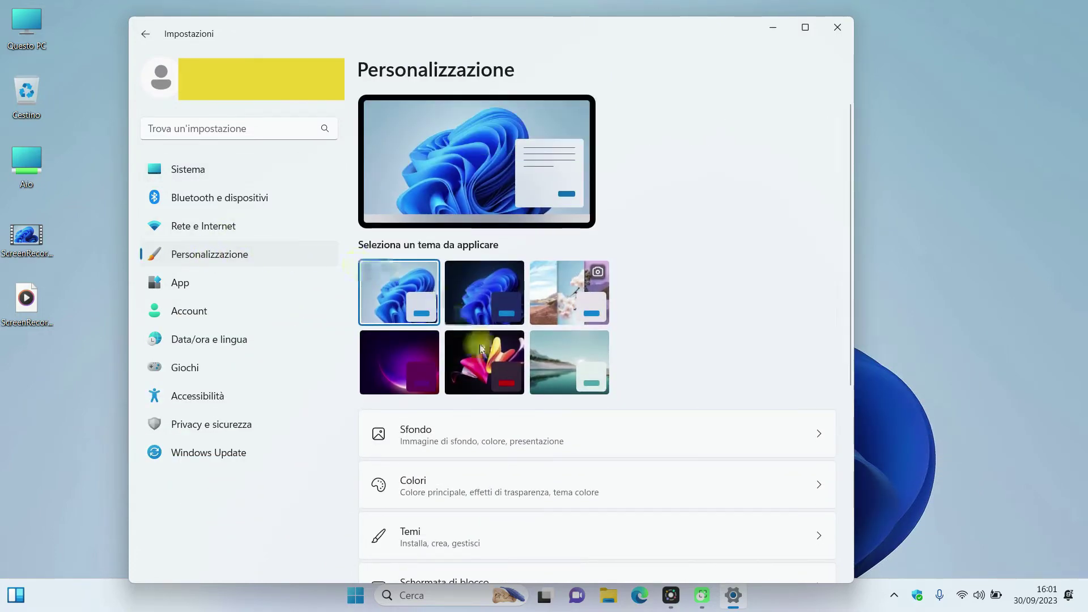
click(476, 535)
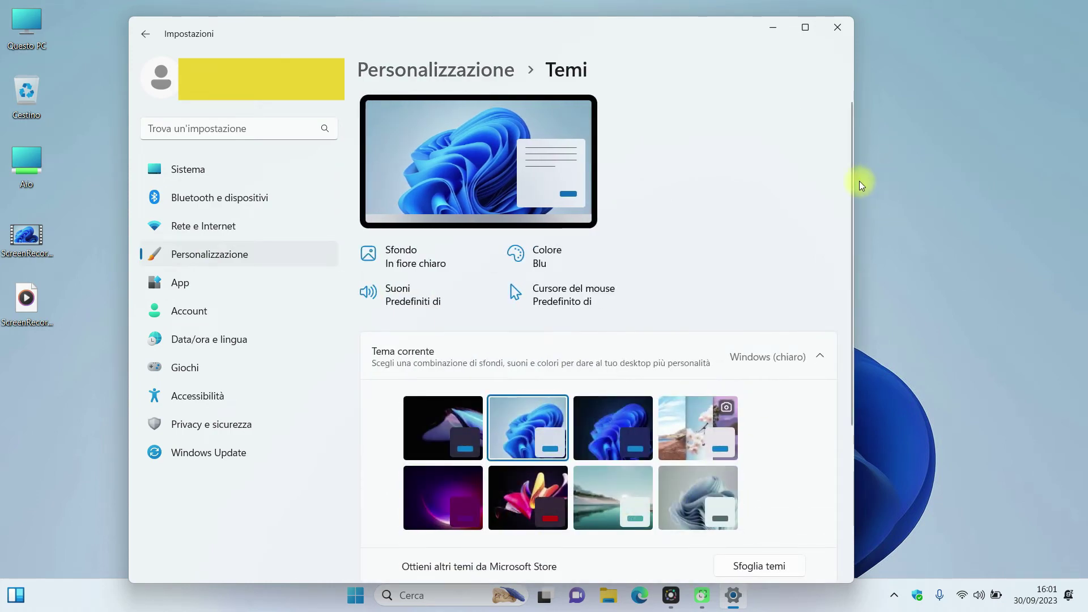
scroll(855, 193, down, 1)
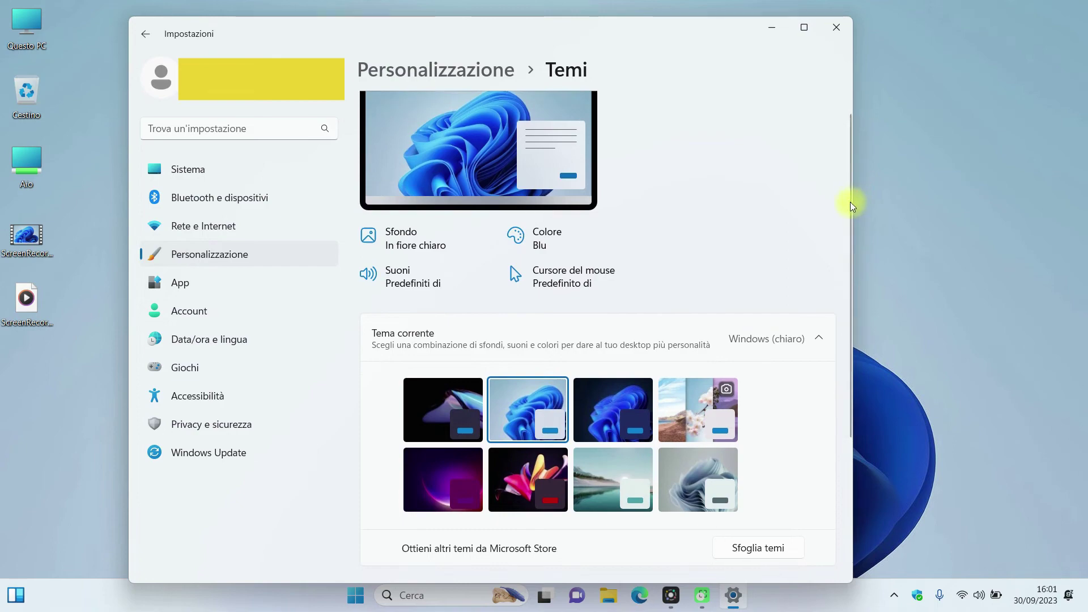
scroll(852, 222, down, 1)
drag(852, 222, 876, 355)
- In desktop icon settings, tick then untick Pannello di controllo and close without applying
click(513, 429)
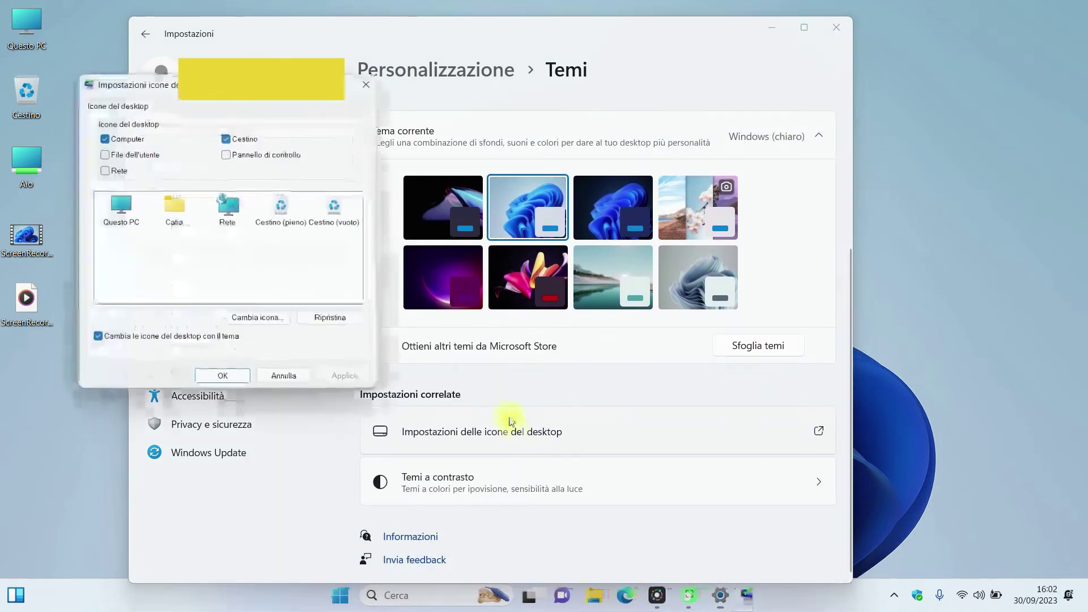
drag(216, 85, 433, 97)
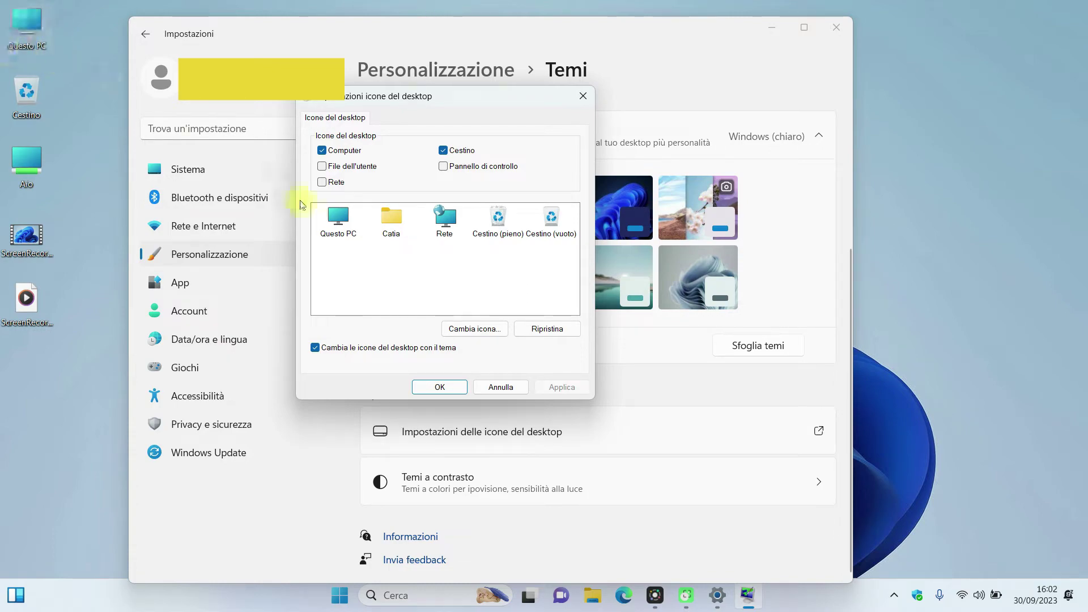
click(444, 167)
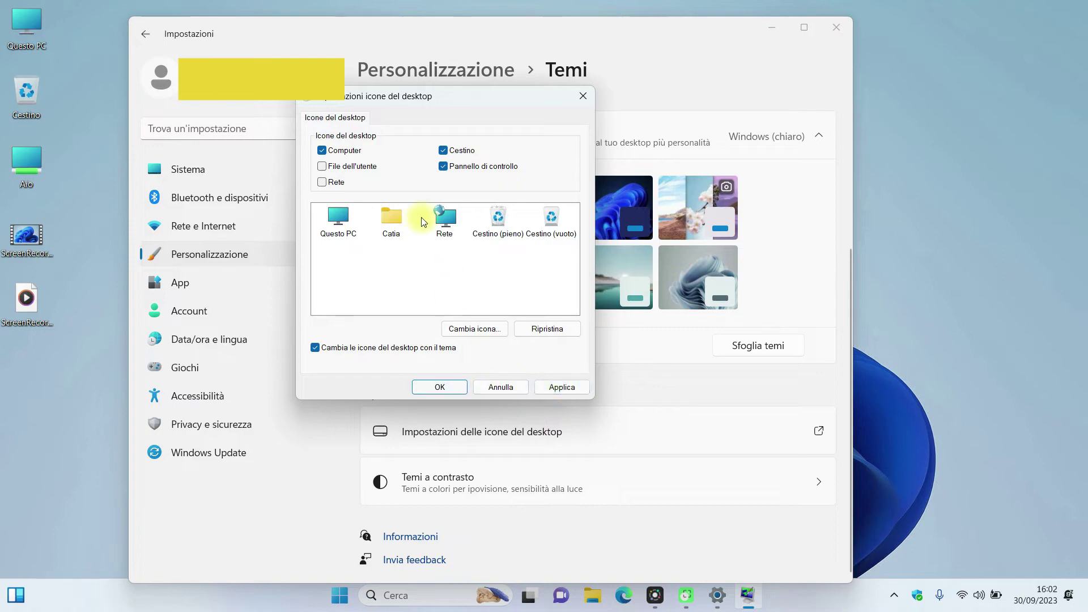
click(444, 167)
click(586, 95)
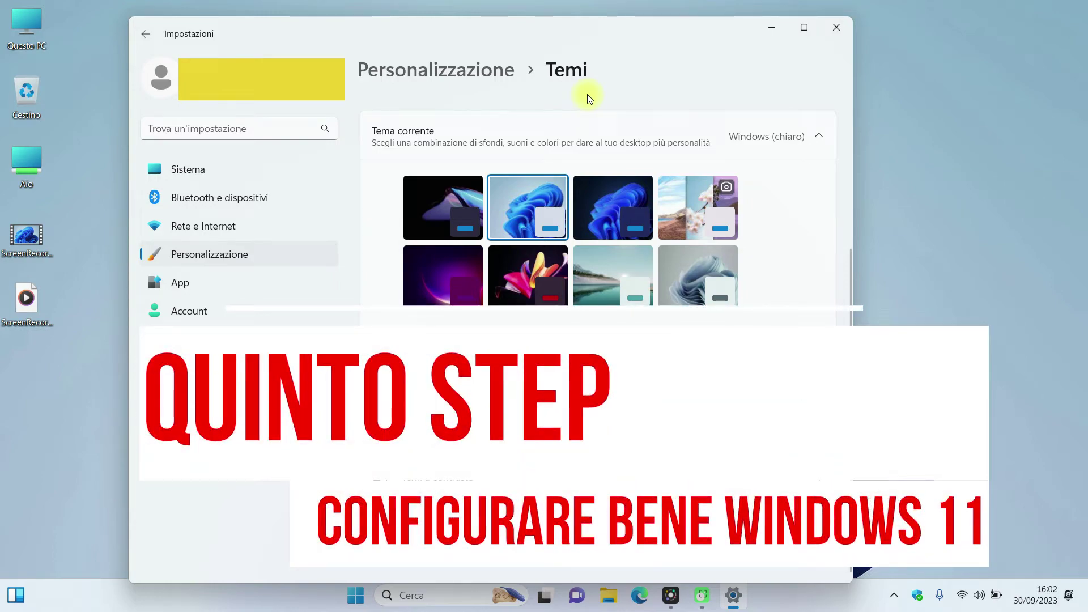
- In Barra delle applicazioni settings, turn off Visualizzazione attività, Chat and Widget
click(226, 258)
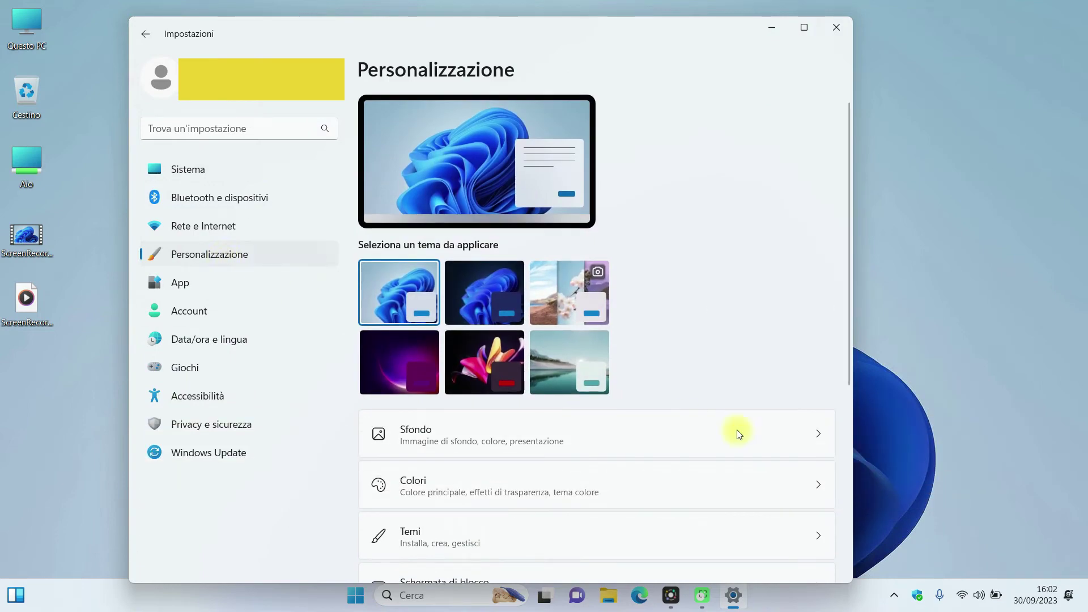
drag(847, 340, 851, 498)
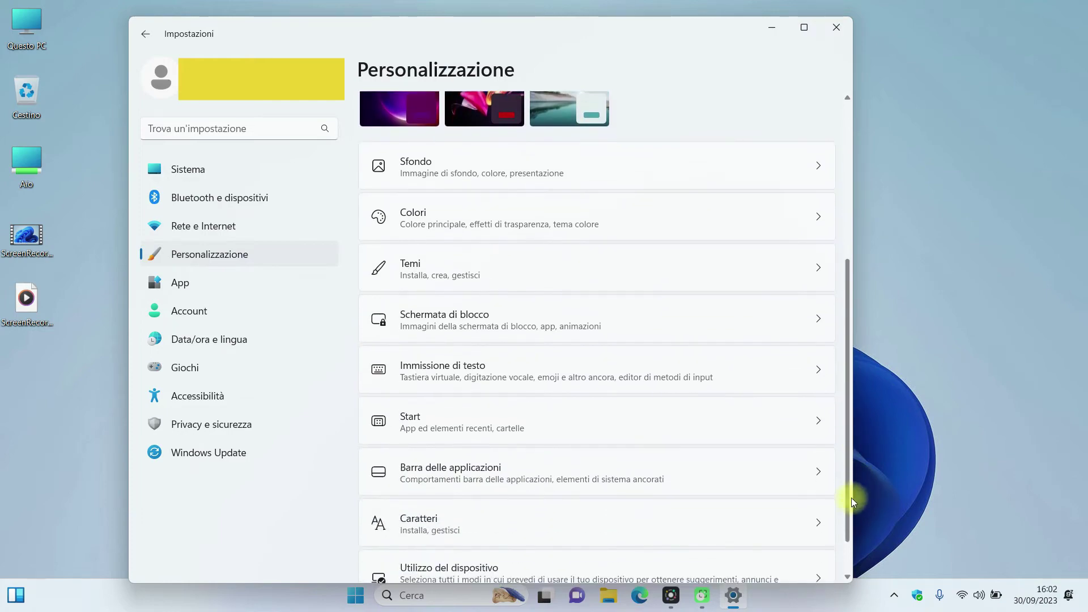
click(437, 469)
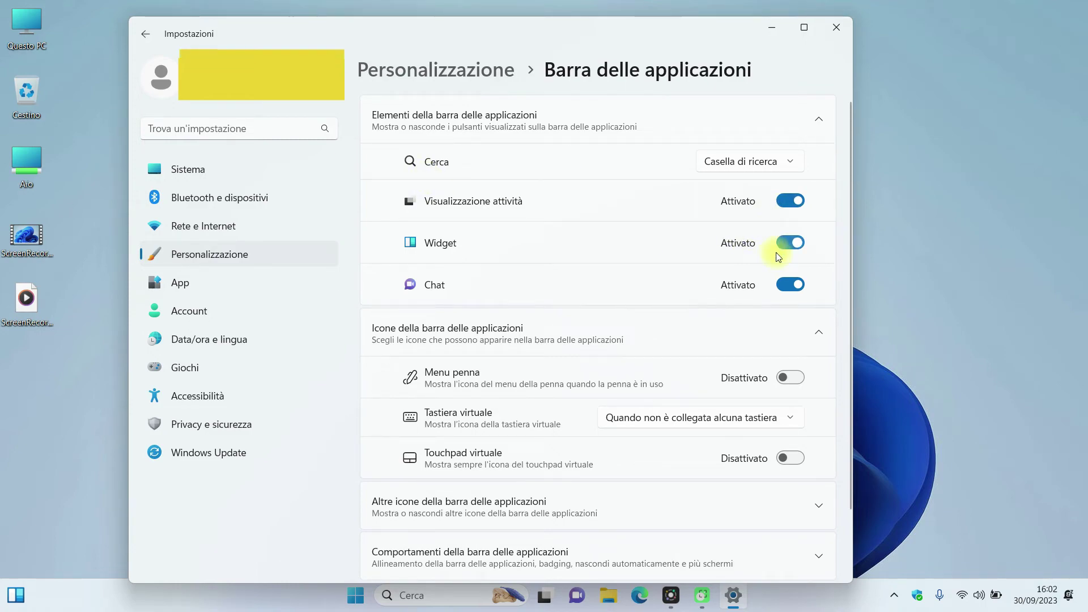
drag(628, 34, 629, 20)
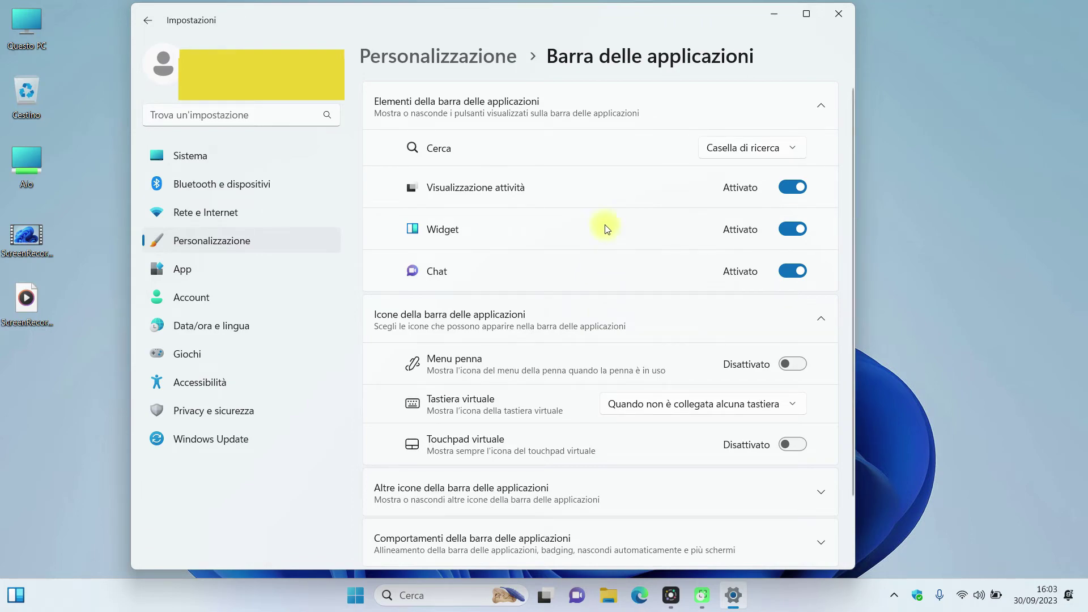
click(793, 187)
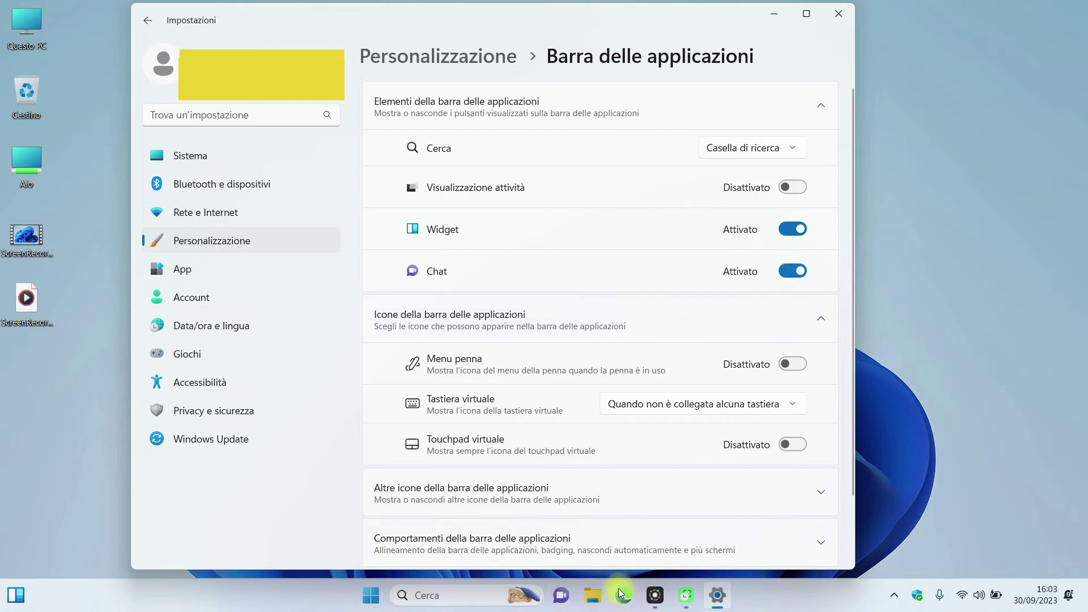
click(792, 271)
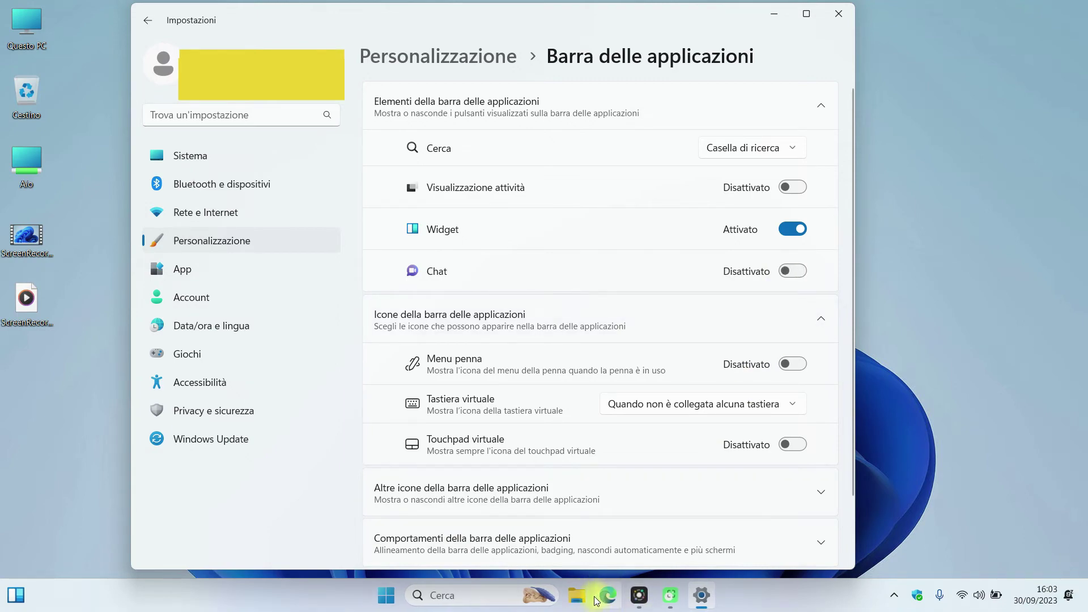
click(792, 232)
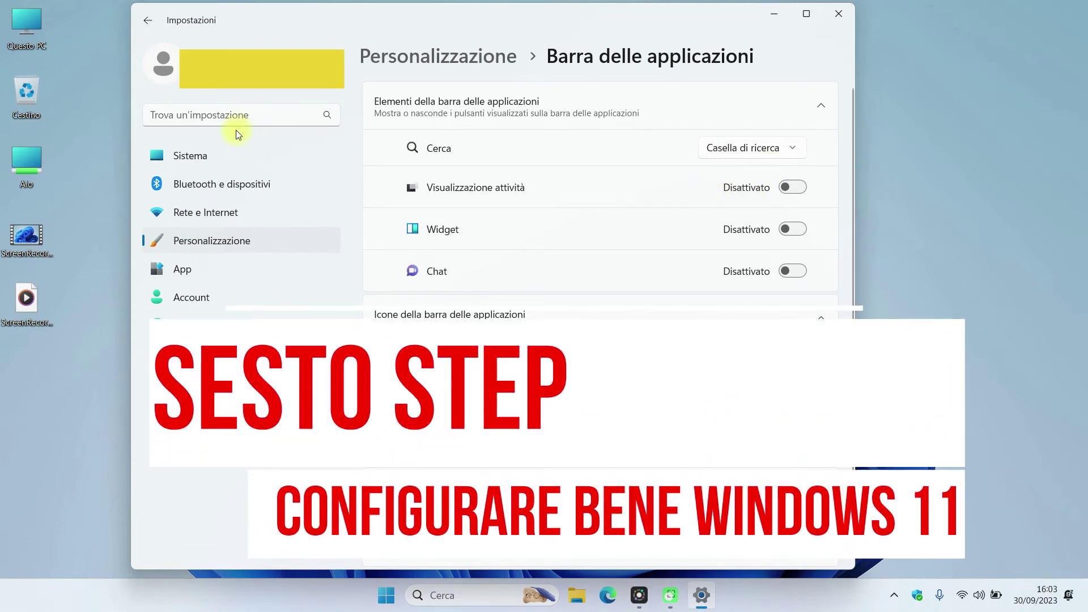
- Go to Account > Opzioni di accesso and expand the Password sign-in card
click(223, 299)
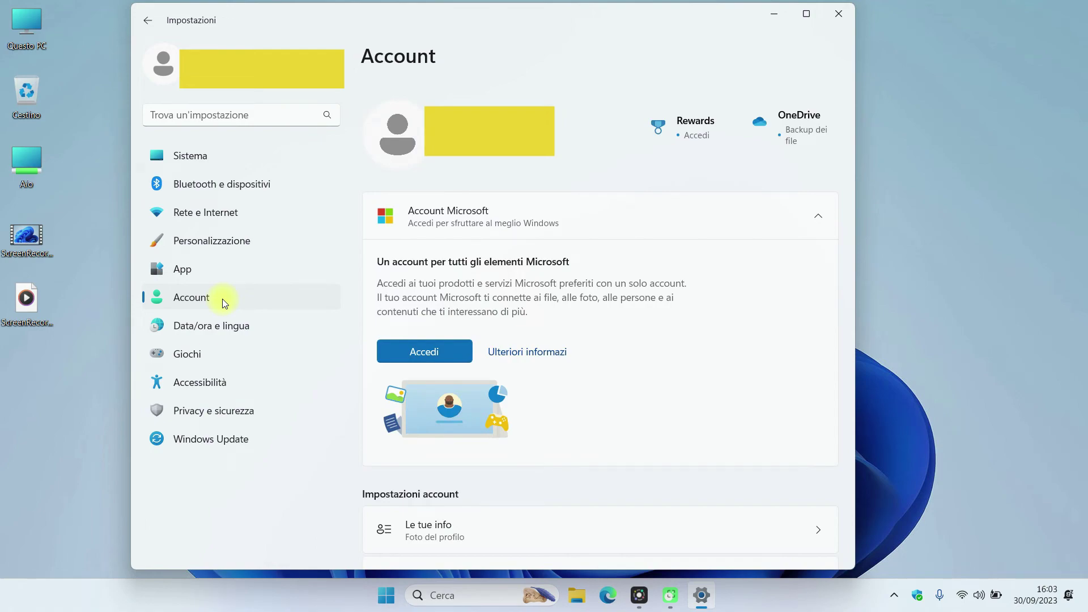
scroll(797, 274, down, 4)
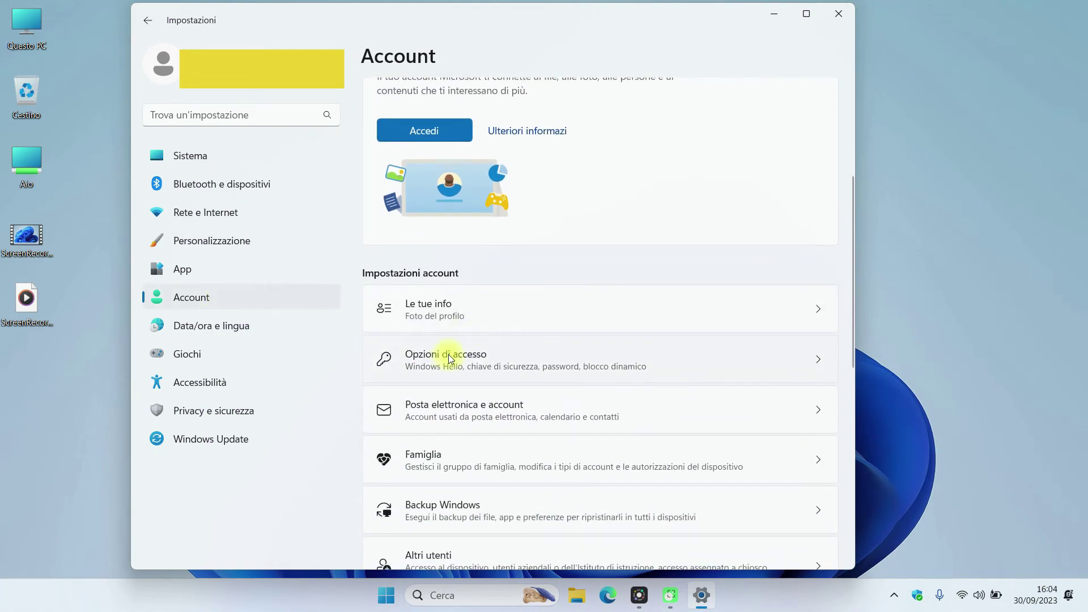
click(448, 355)
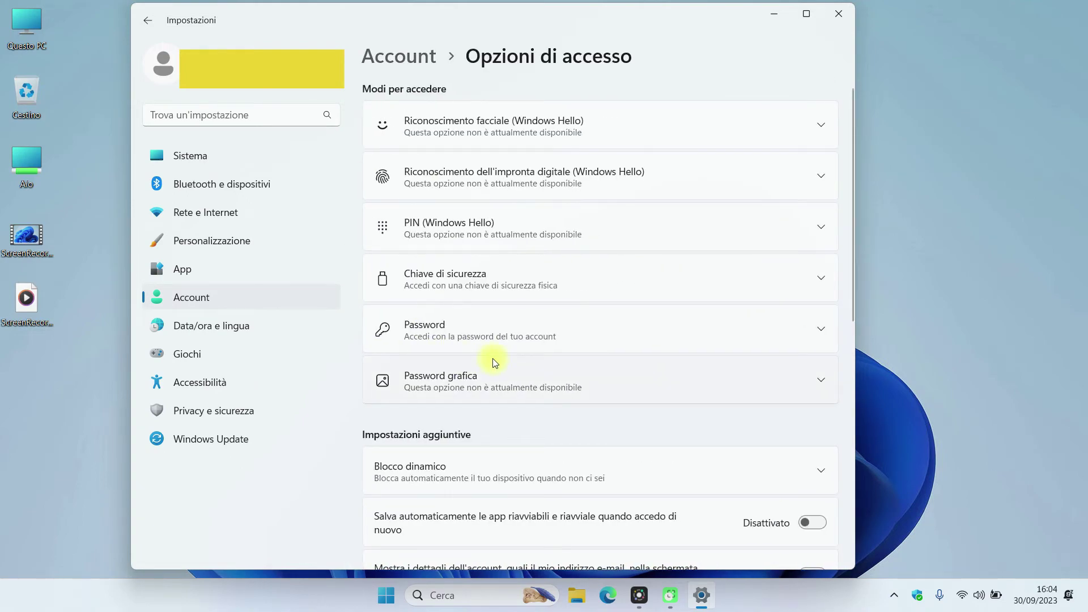
click(443, 327)
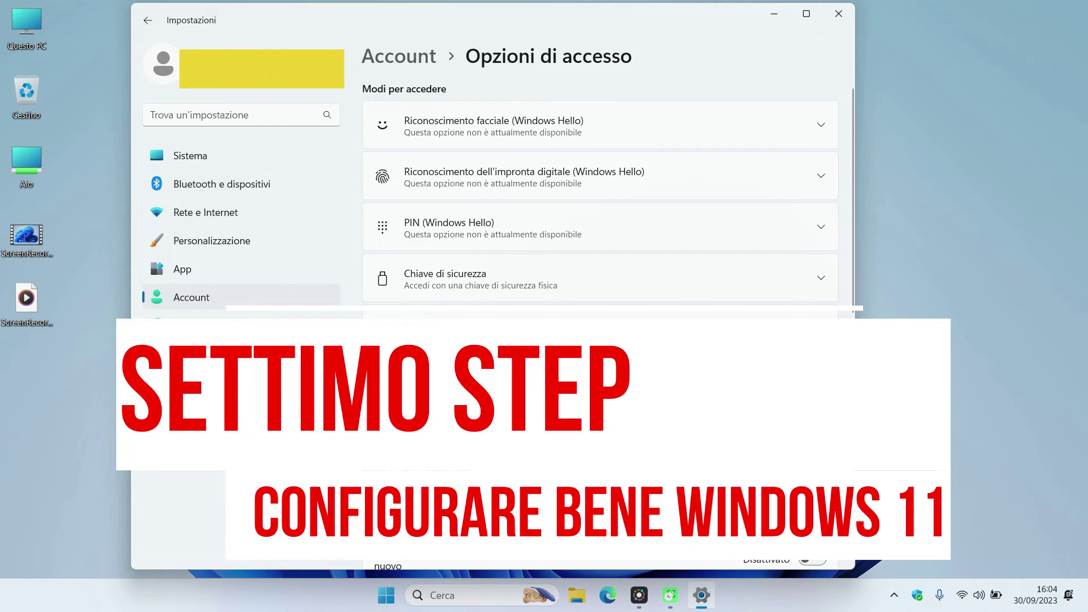
- Switch Modalità sviluppatore to Attivato under Privacy e sicurezza > Per sviluppatori, confirming with Sì
click(232, 412)
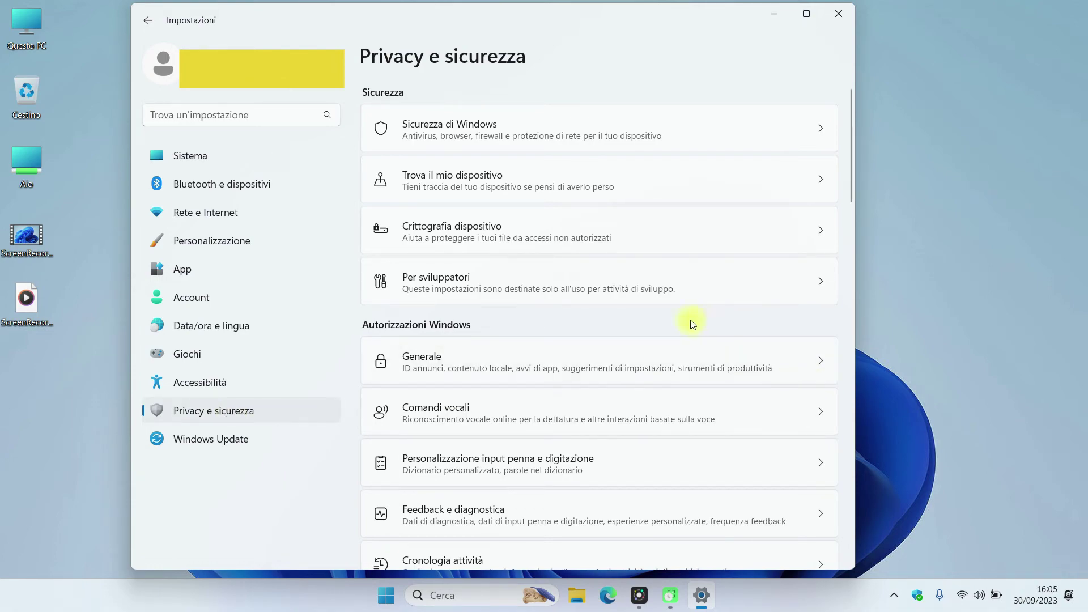
click(456, 283)
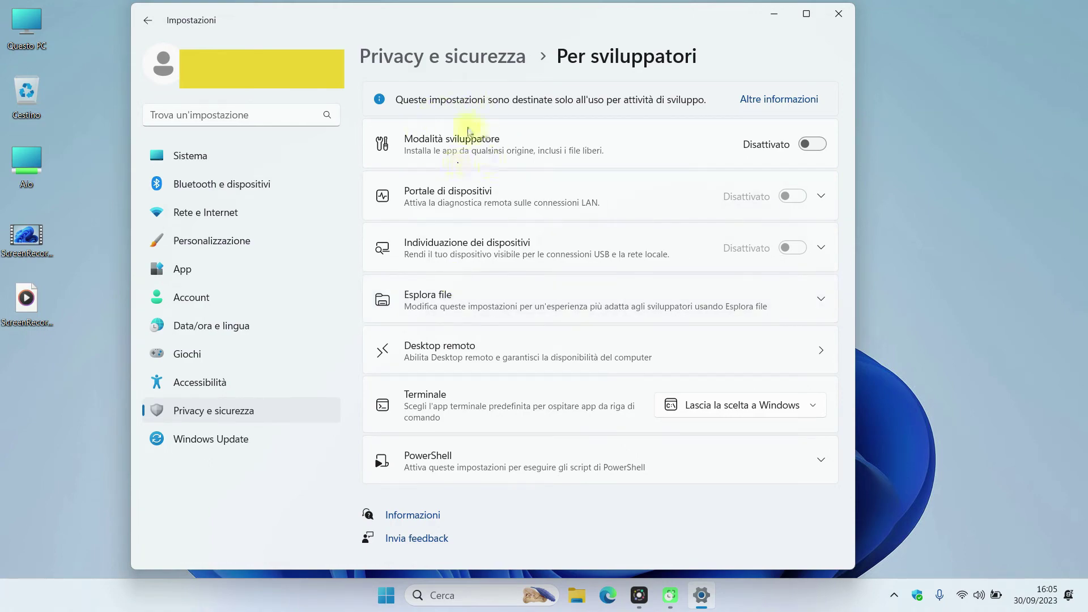
click(811, 144)
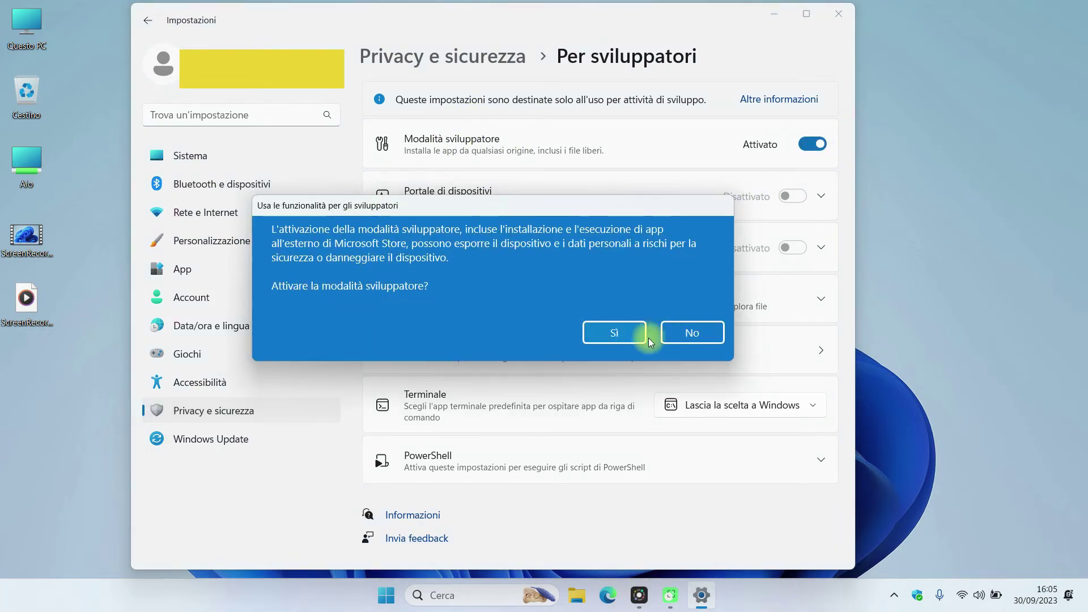
click(622, 337)
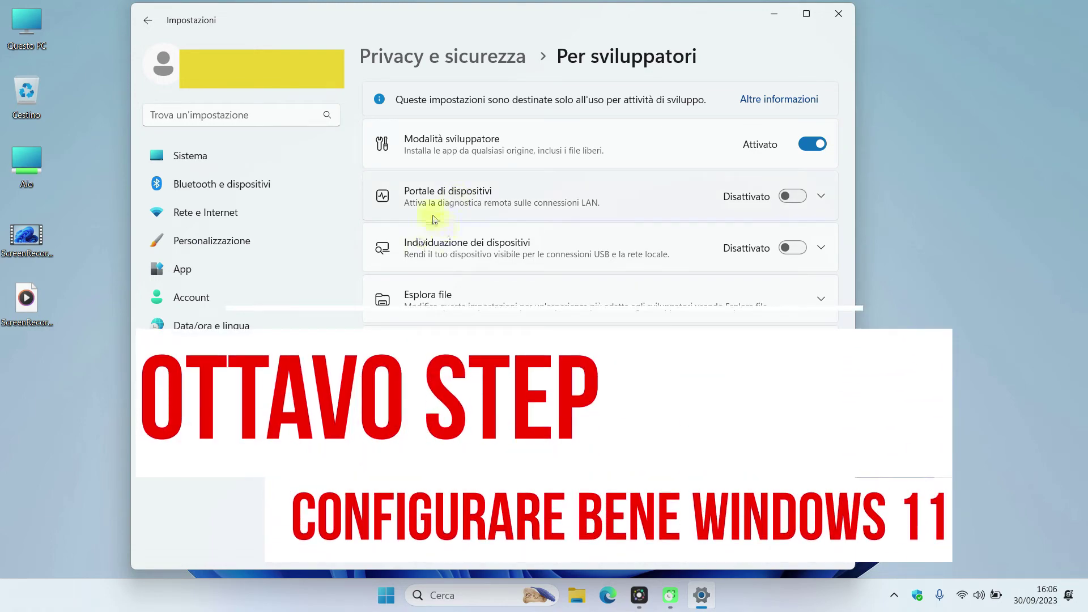
- Switch off Archivia la cronologia in Cronologia attività and clear the account's activity history
click(208, 413)
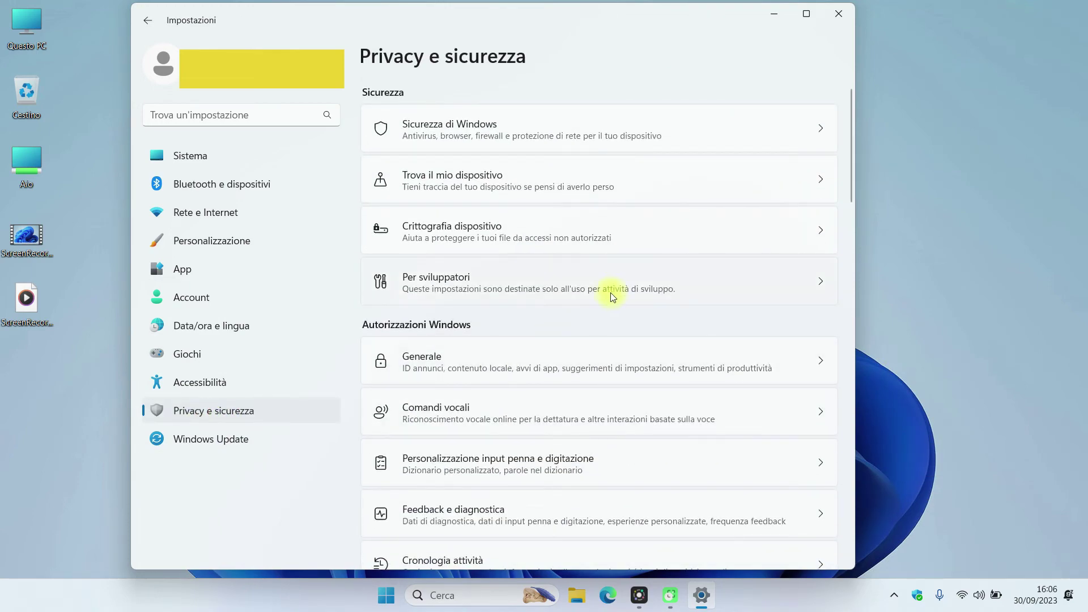
scroll(617, 283, down, 4)
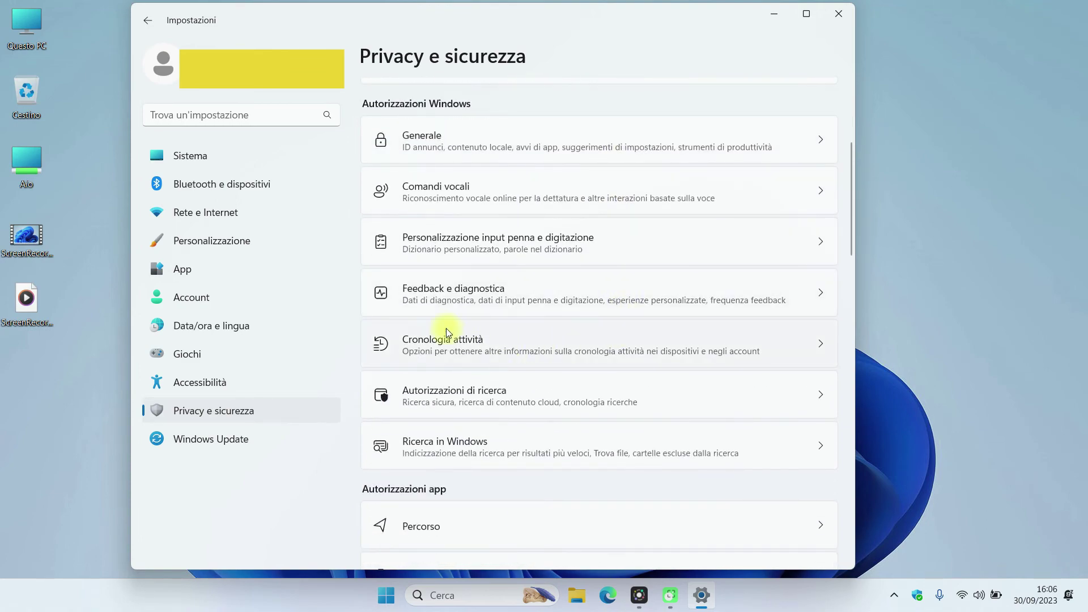
click(461, 351)
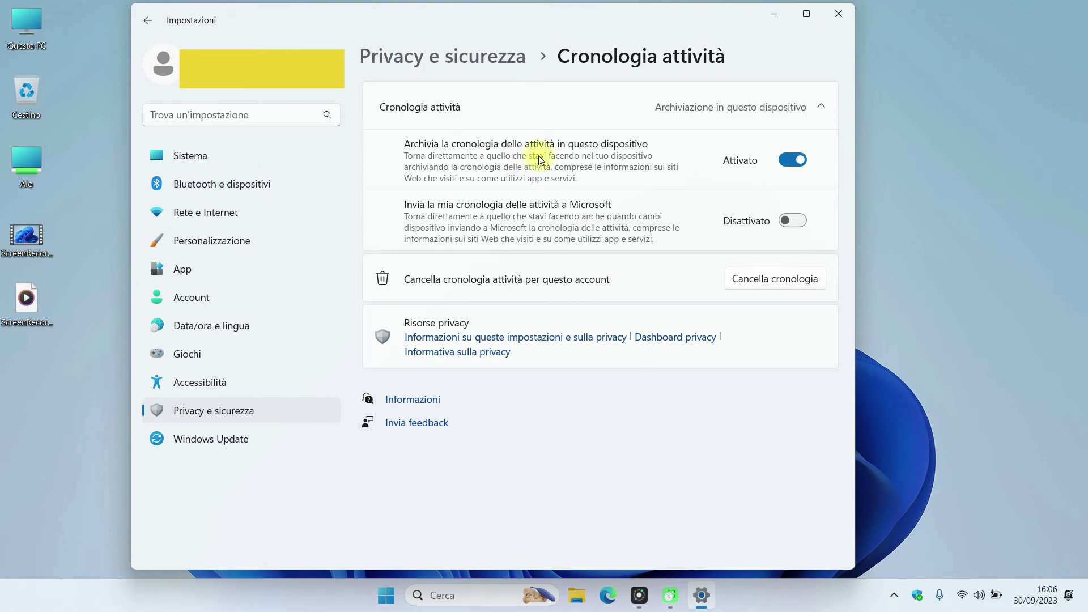
click(789, 163)
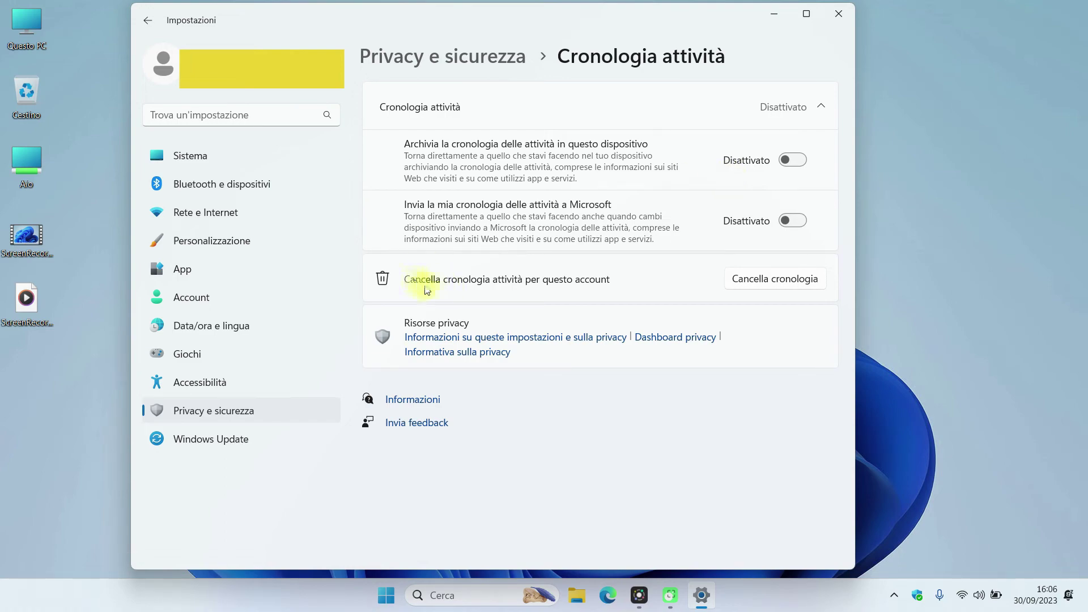
click(766, 284)
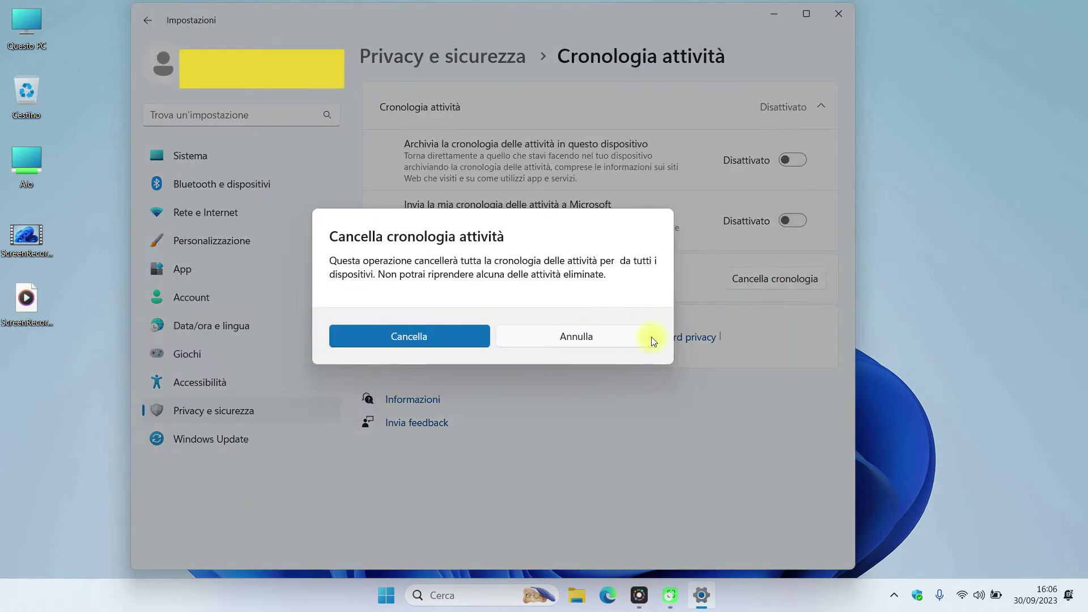
click(432, 335)
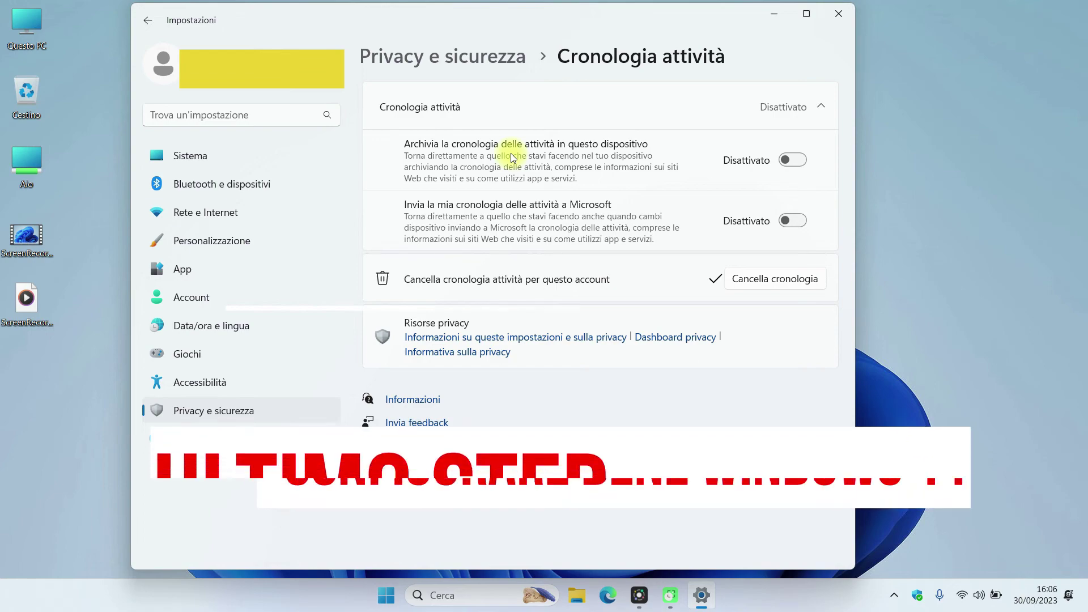
- Go back to Privacy e sicurezza and open Autorizzazioni di ricerca
key(alt+Left)
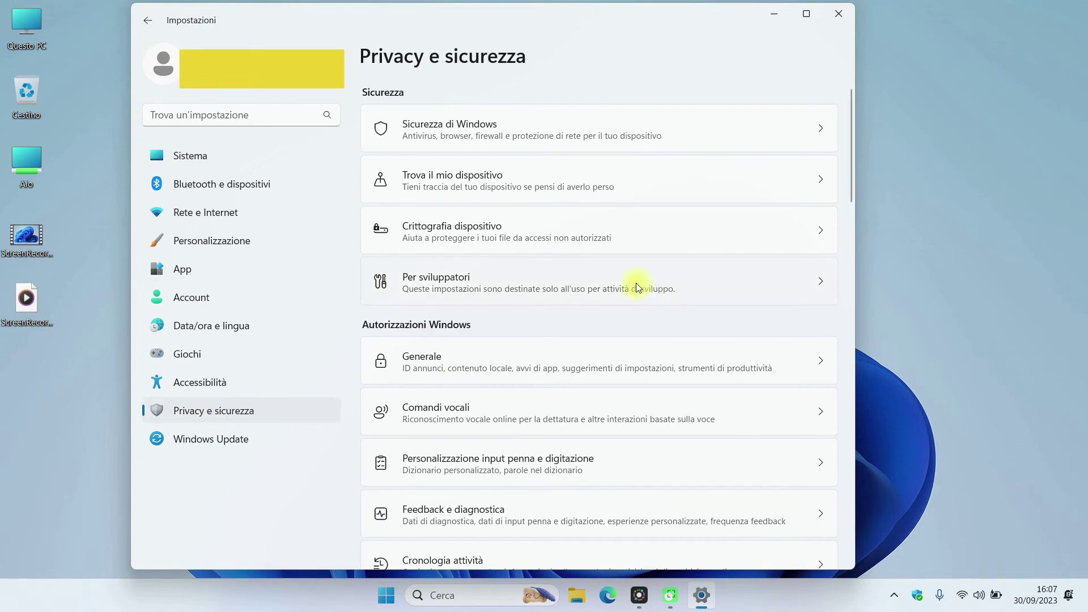
scroll(631, 278, down, 5)
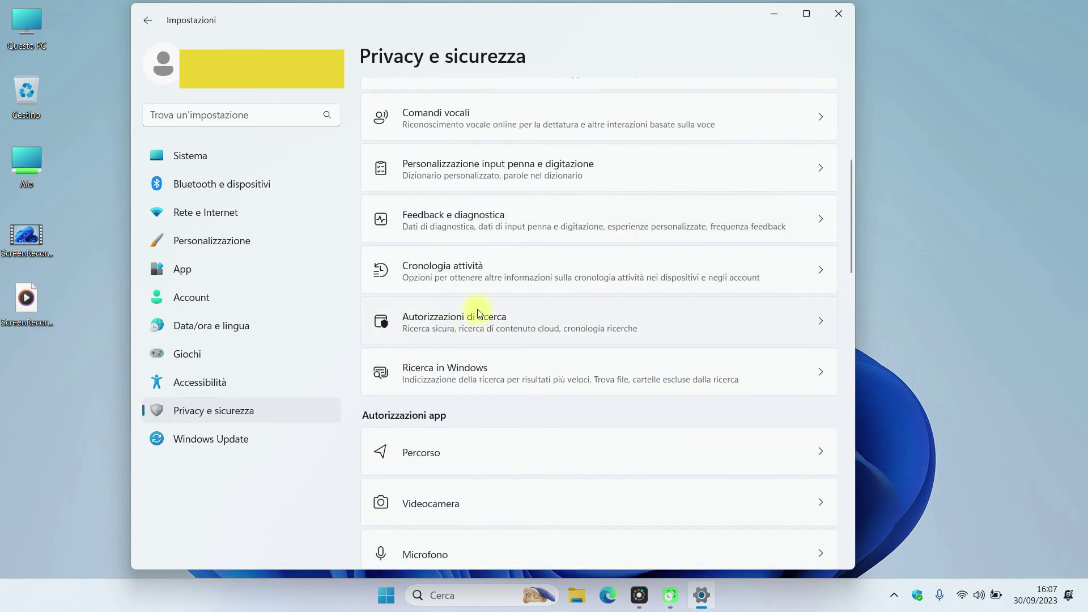
click(484, 325)
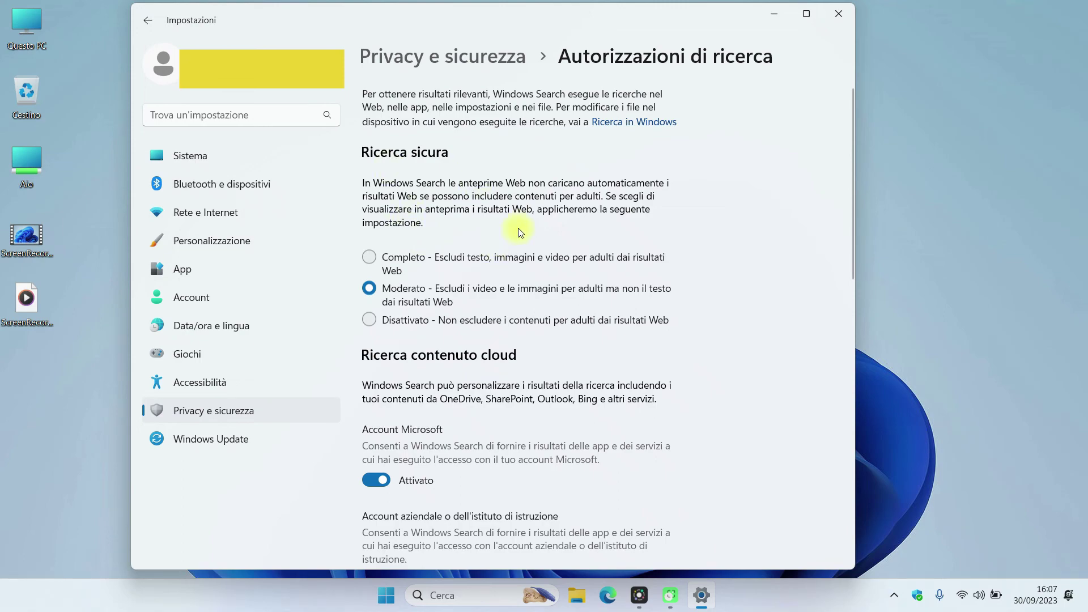
- Turn off cloud content search for Account Microsoft and Account aziendale o dell'istituto di istruzione
scroll(494, 228, down, 2)
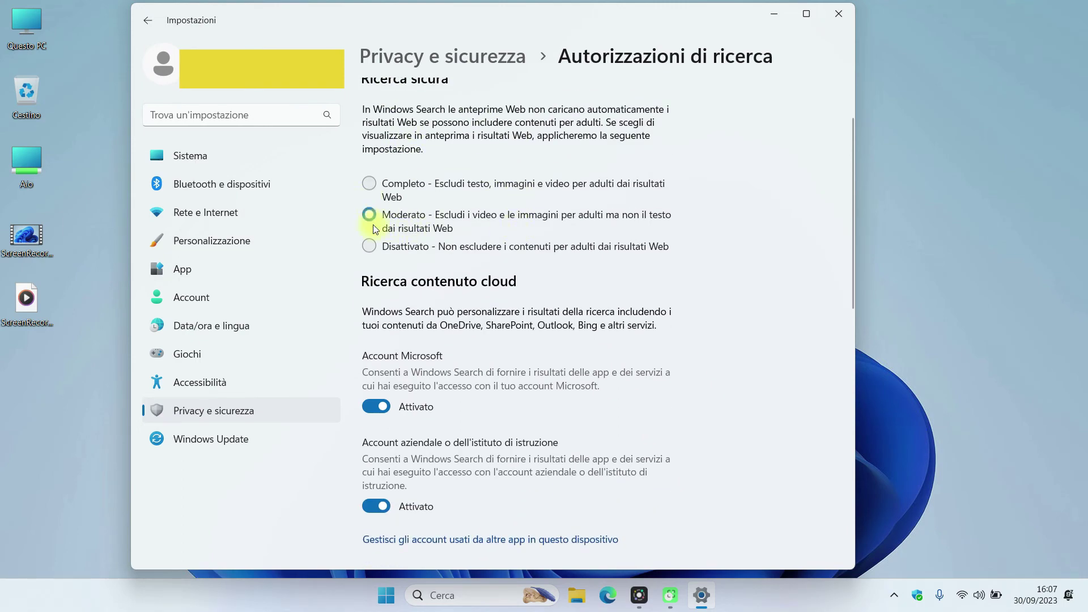
scroll(832, 282, down, 4)
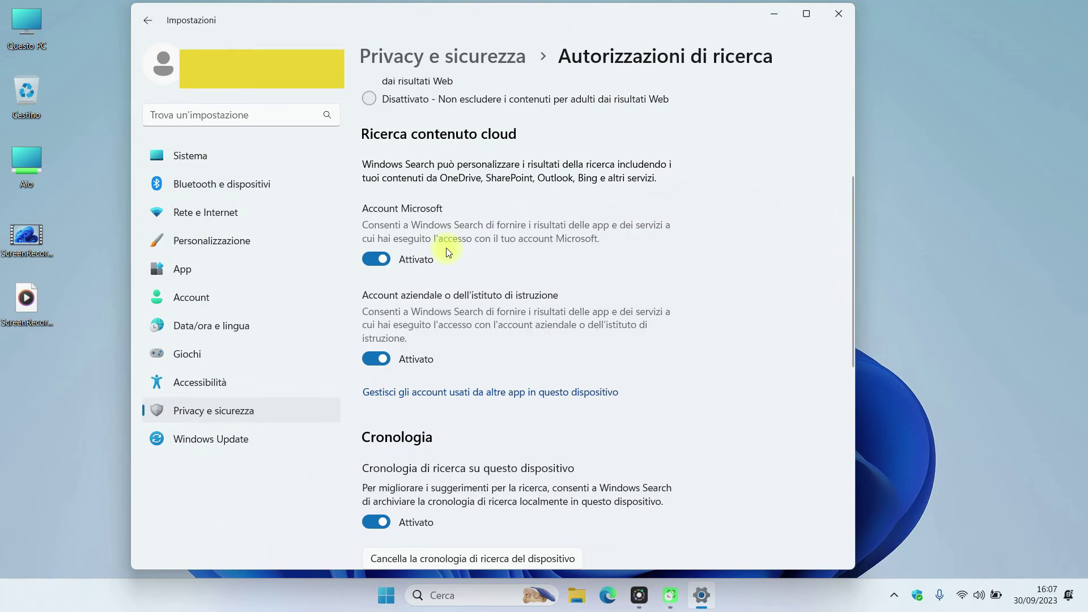
click(376, 259)
scroll(688, 265, down, 1)
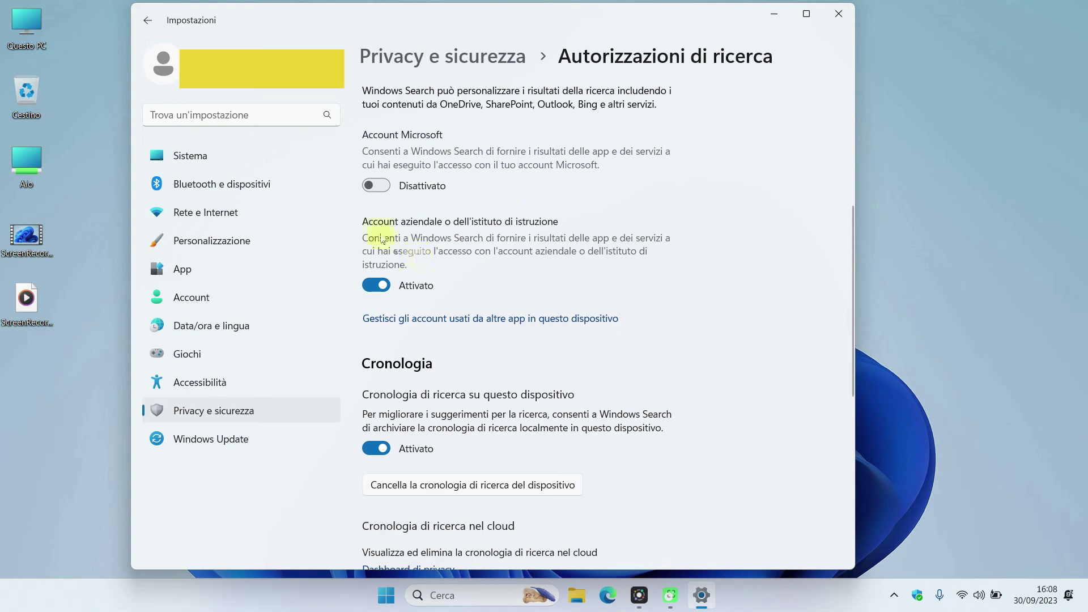
click(375, 287)
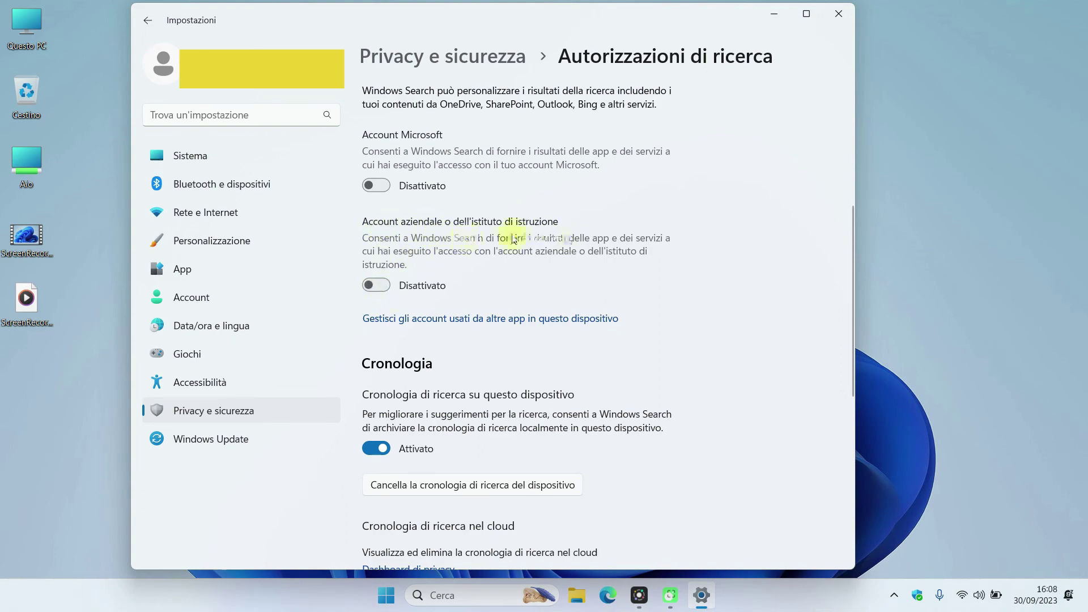
scroll(612, 252, down, 1)
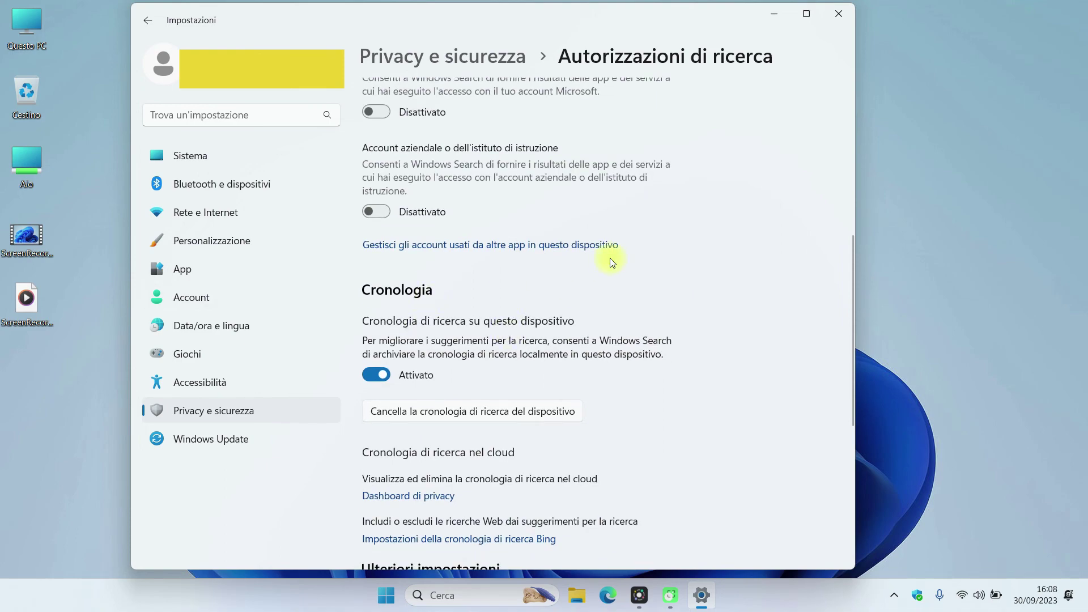
- Disable Cronologia di ricerca su questo dispositivo and Mostra evidenziazioni della ricerca, then close Settings
click(376, 377)
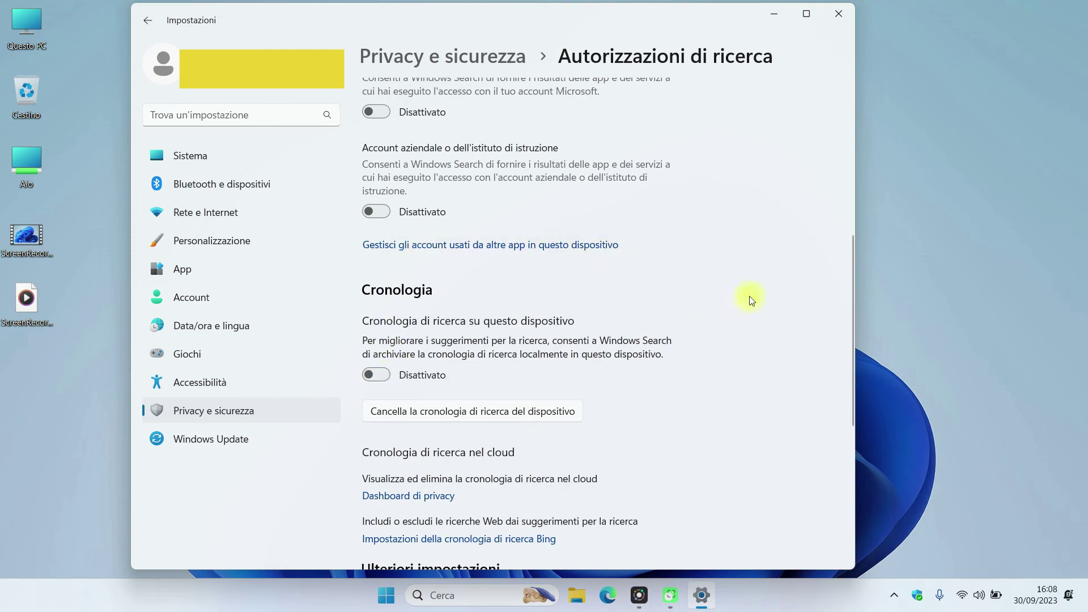
scroll(751, 301, down, 2)
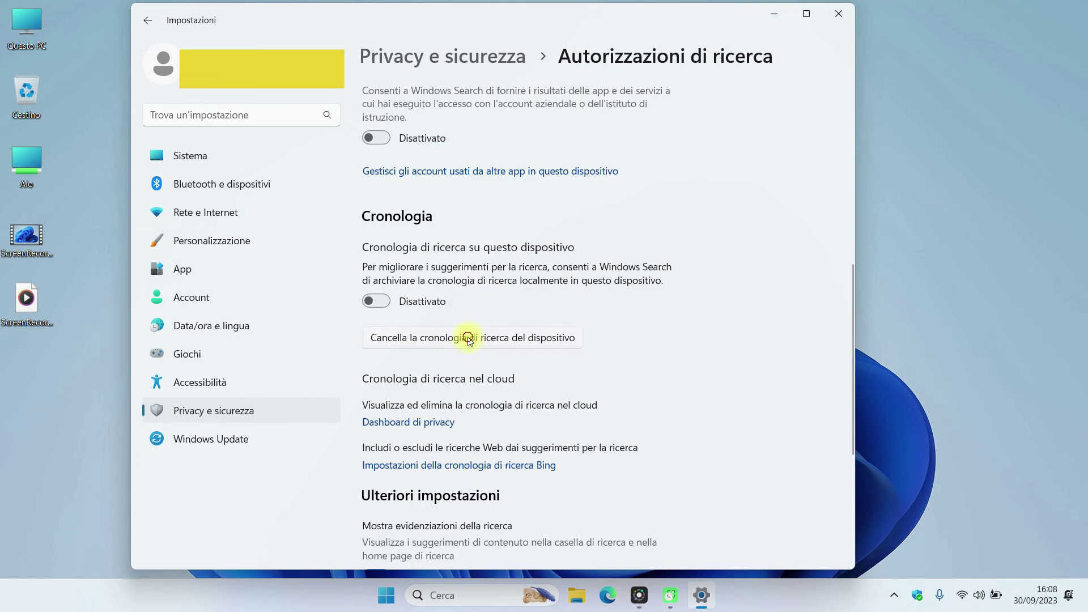
scroll(646, 278, down, 2)
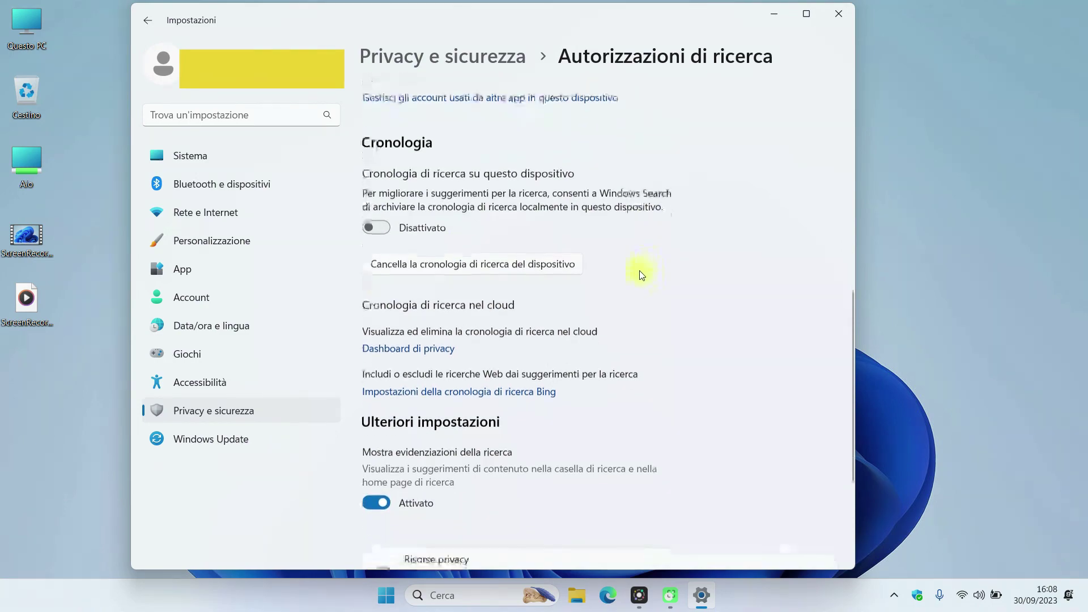
scroll(641, 272, down, 3)
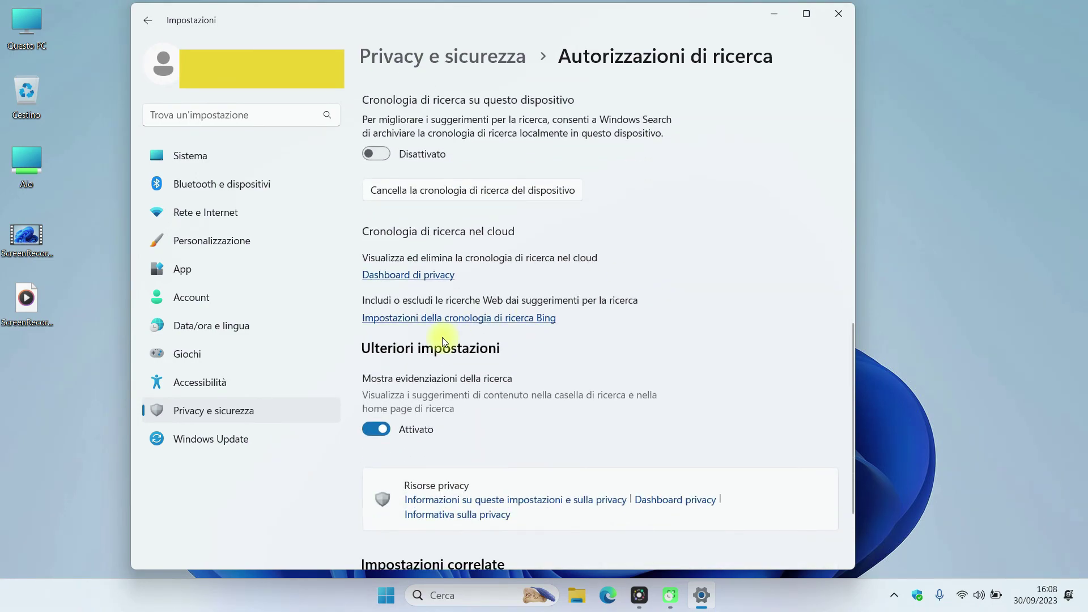
scroll(540, 300, down, 1)
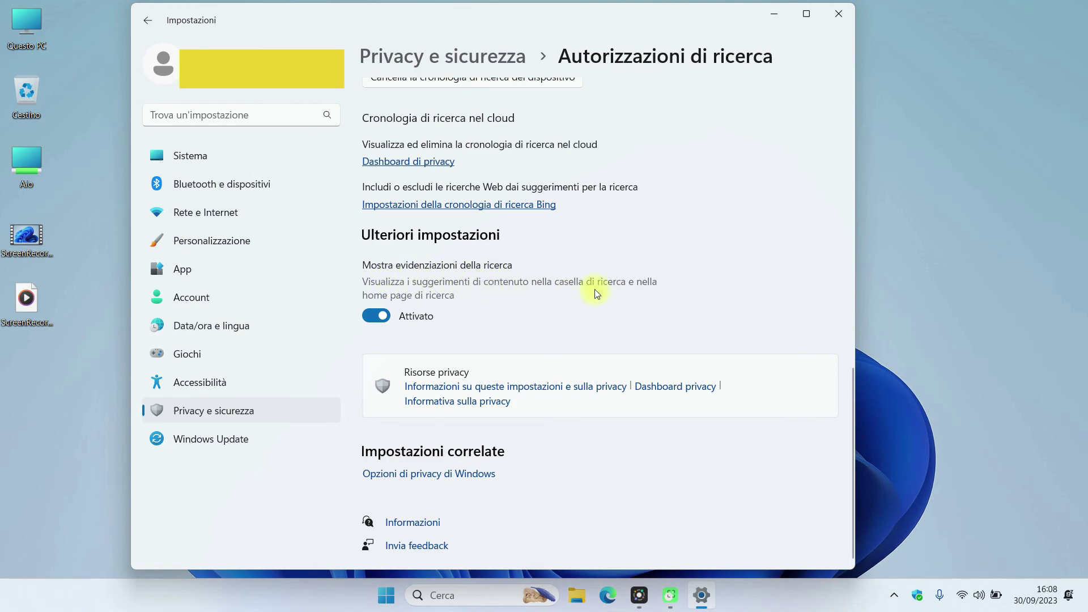
click(366, 318)
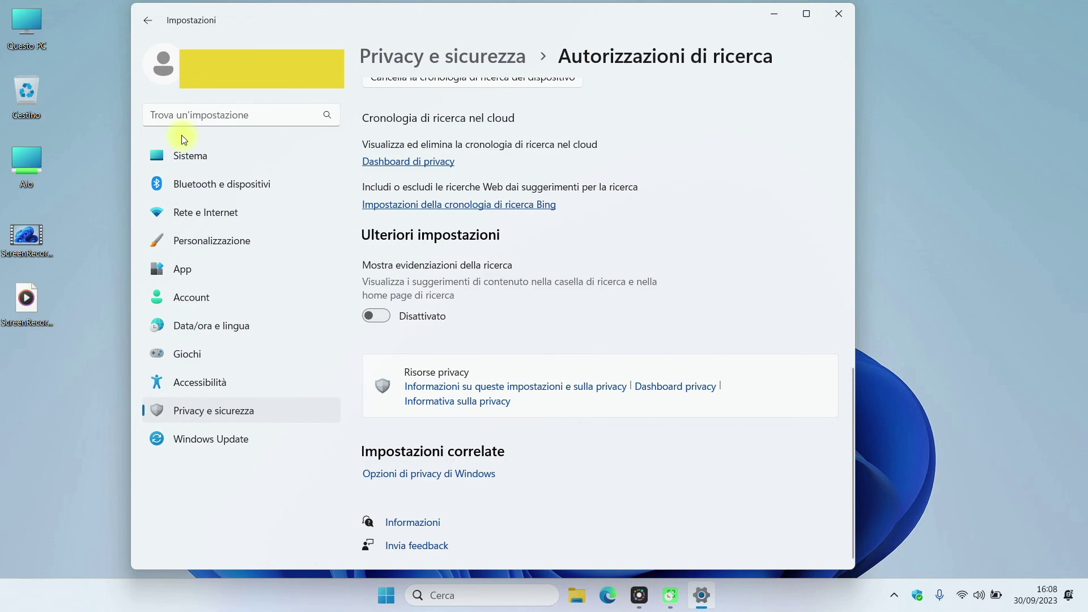
click(839, 14)
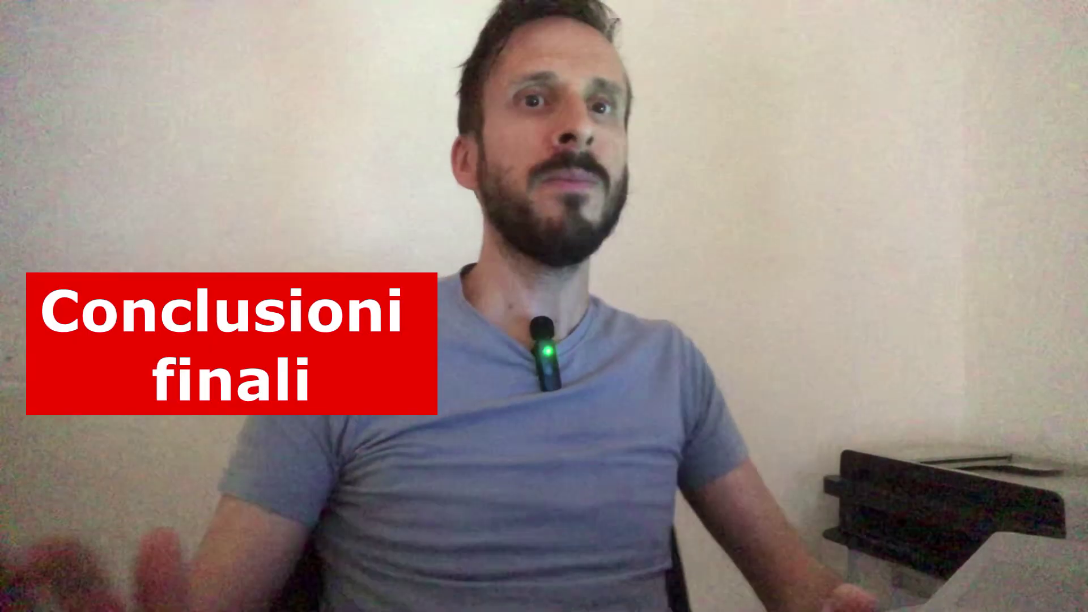